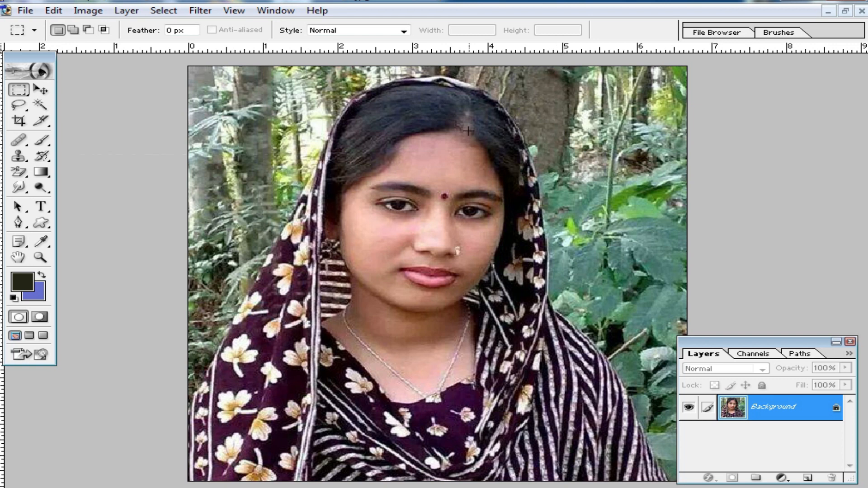
- Examine the skin on the face, cheeks and chin close up for spots and uneven areas
{"action": "left_click", "coordinate": [438, 251], "text": "ctrl"}
{"action": "left_click", "coordinate": [436, 250], "text": "ctrl"}
{"action": "left_click", "coordinate": [411, 283], "text": "ctrl"}
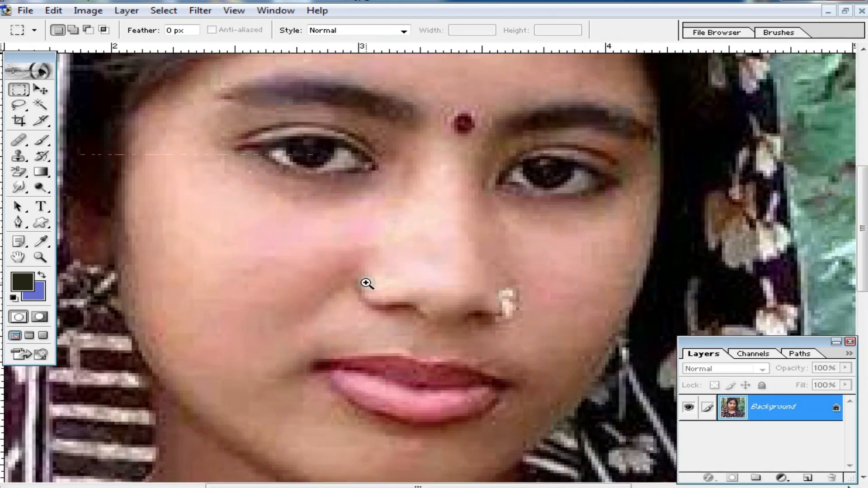
{"action": "left_click", "coordinate": [365, 283], "text": "ctrl"}
{"action": "left_click_drag", "start_coordinate": [347, 307], "coordinate": [385, 180]}
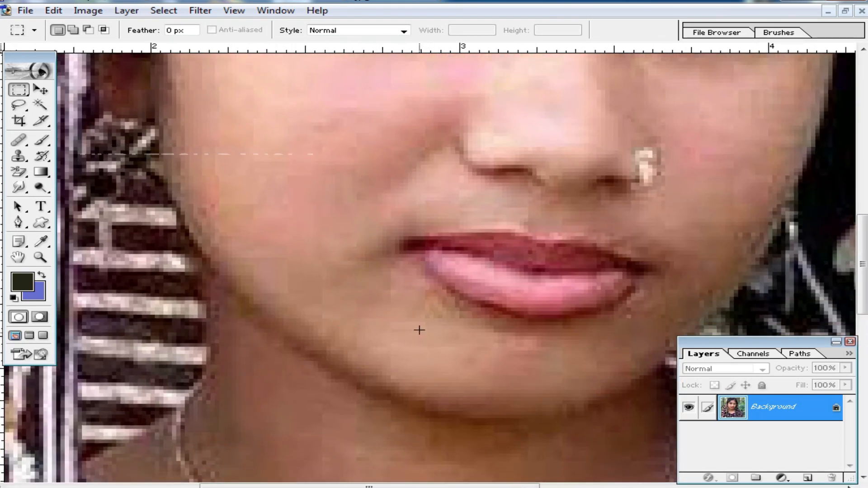
{"action": "key", "text": "ctrl+minus"}
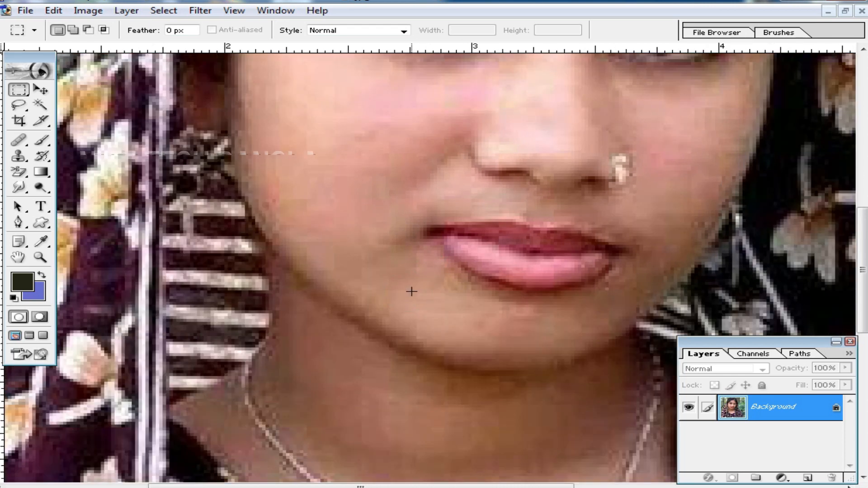
{"action": "scroll", "coordinate": [569, 265], "scroll_direction": "up", "scroll_amount": 1}
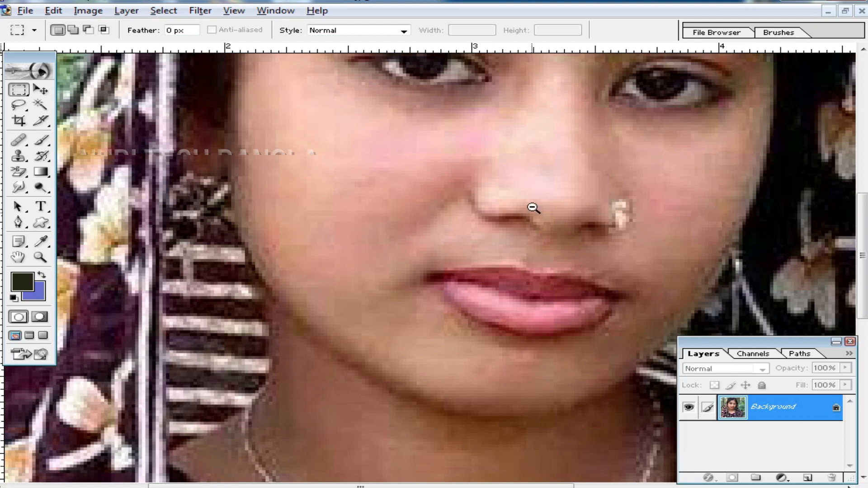
{"action": "left_click", "coordinate": [537, 200], "text": "alt"}
{"action": "left_click", "coordinate": [503, 209], "text": "alt"}
{"action": "left_click_drag", "start_coordinate": [455, 337], "coordinate": [449, 262]}
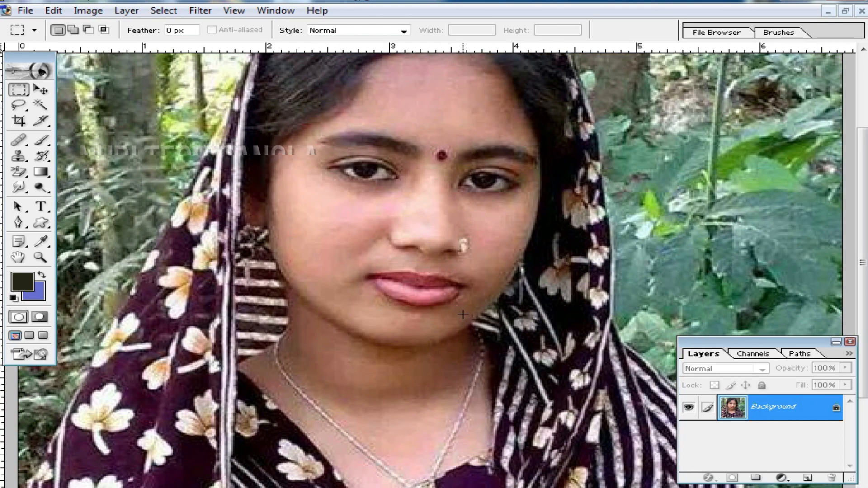
- Brighten the photo slightly with Curves by raising the midpoint of the curve
{"action": "key", "text": "ctrl+m"}
{"action": "left_click_drag", "start_coordinate": [653, 244], "coordinate": [645, 239]}
{"action": "left_click", "coordinate": [781, 178]}
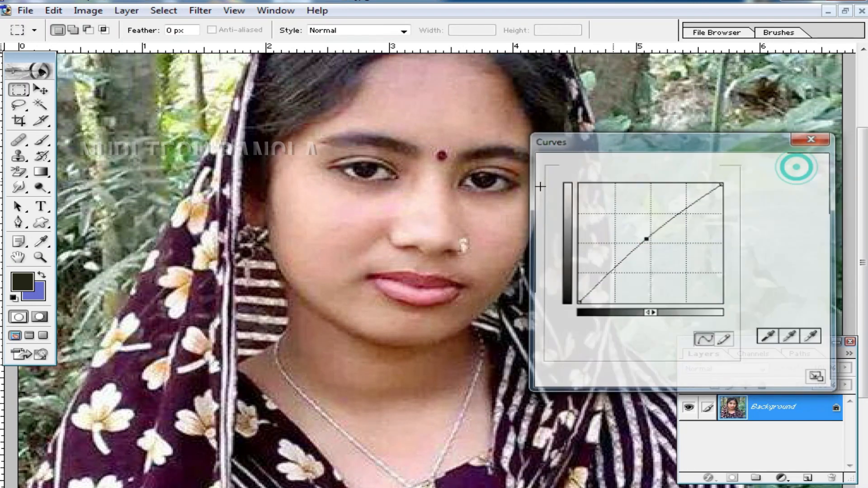
- Duplicate the Background layer
{"action": "key", "text": "ctrl+minus"}
{"action": "key", "text": "ctrl+minus"}
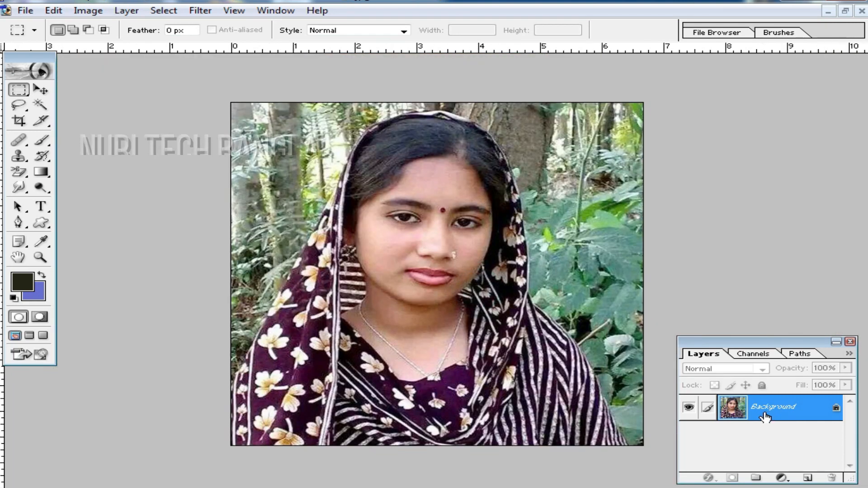
{"action": "key", "text": "ctrl+j"}
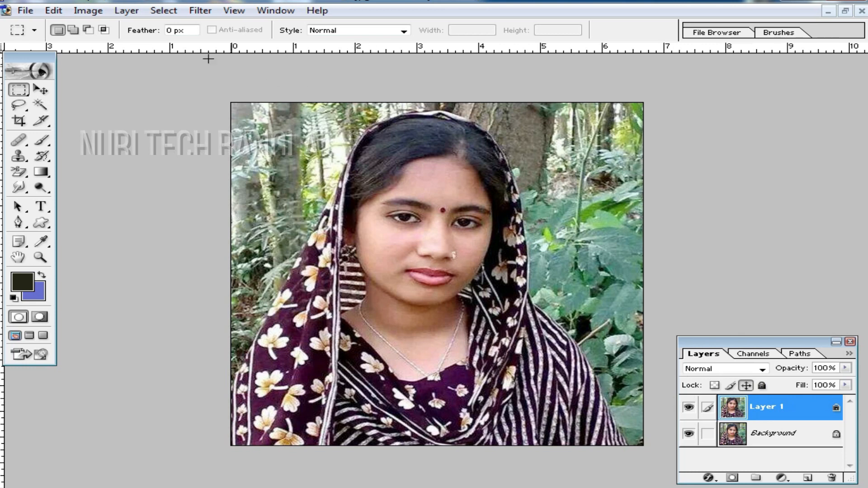
- Invert the colours of the duplicated layer and set its blend mode to Vivid Light
{"action": "left_click", "coordinate": [54, 12]}
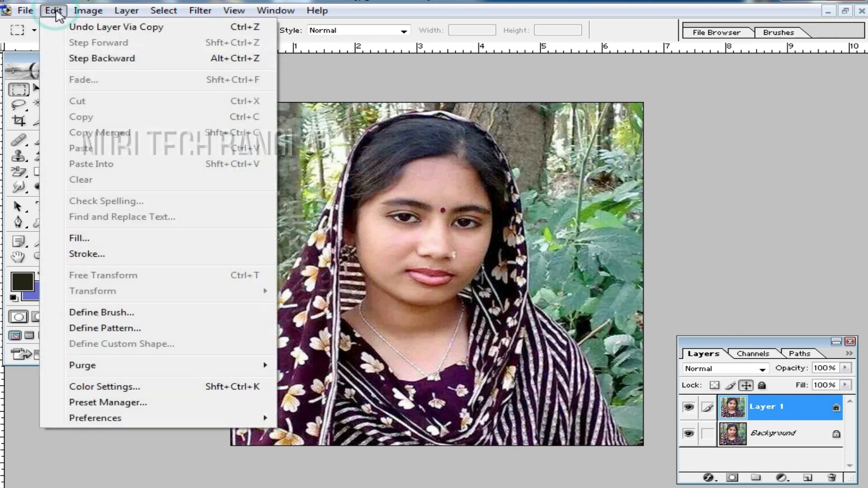
{"action": "mouse_move", "coordinate": [78, 16]}
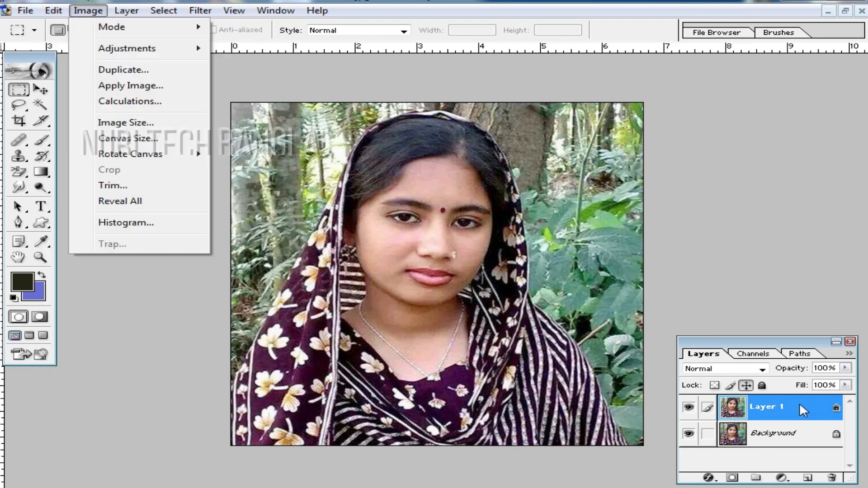
{"action": "mouse_move", "coordinate": [150, 48]}
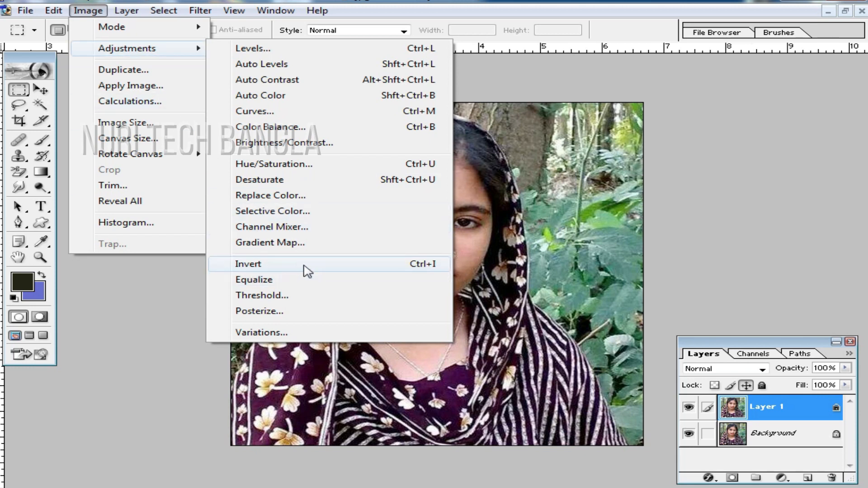
{"action": "left_click", "coordinate": [307, 270]}
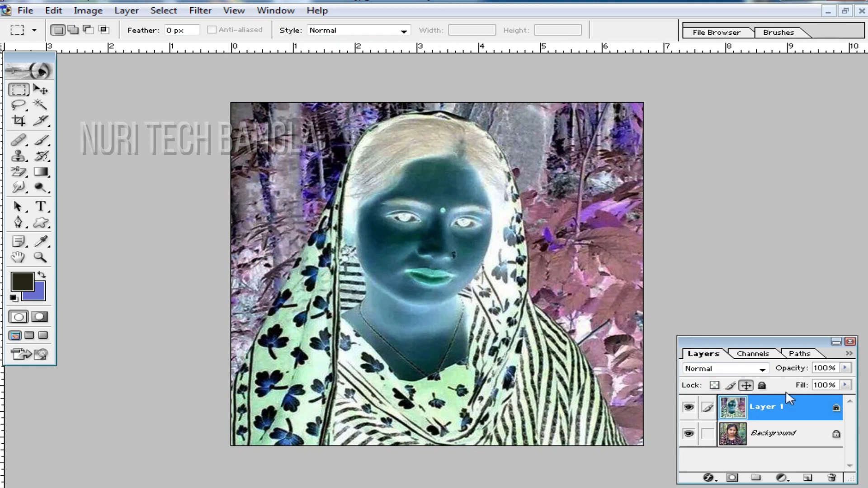
{"action": "left_click", "coordinate": [762, 369]}
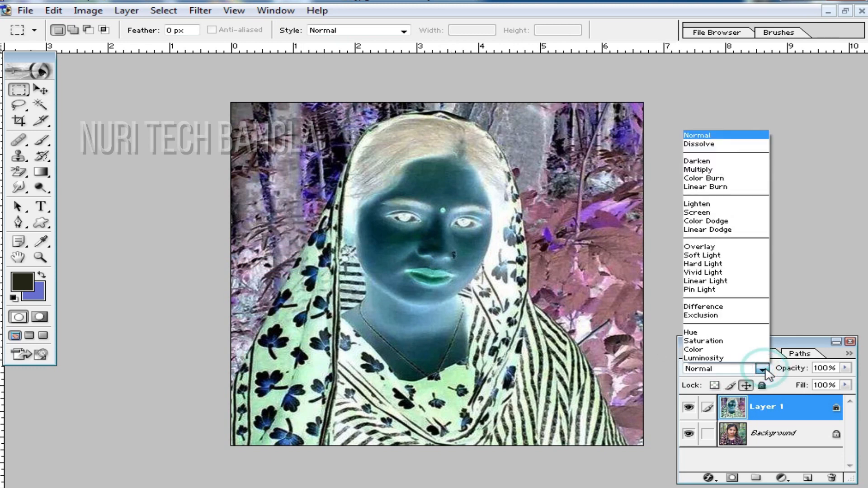
{"action": "left_click", "coordinate": [723, 272]}
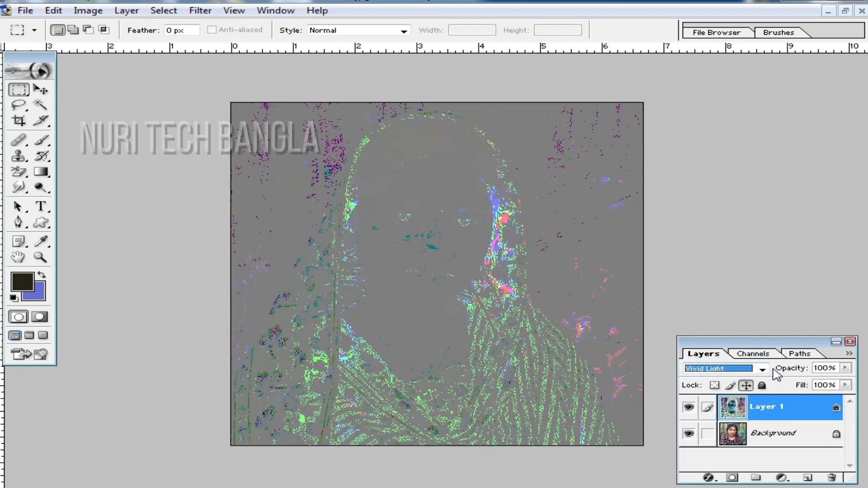
- Apply a High Pass filter with a radius of 2.4 pixels to the inverted layer
{"action": "left_click", "coordinate": [201, 12]}
{"action": "mouse_move", "coordinate": [341, 288]}
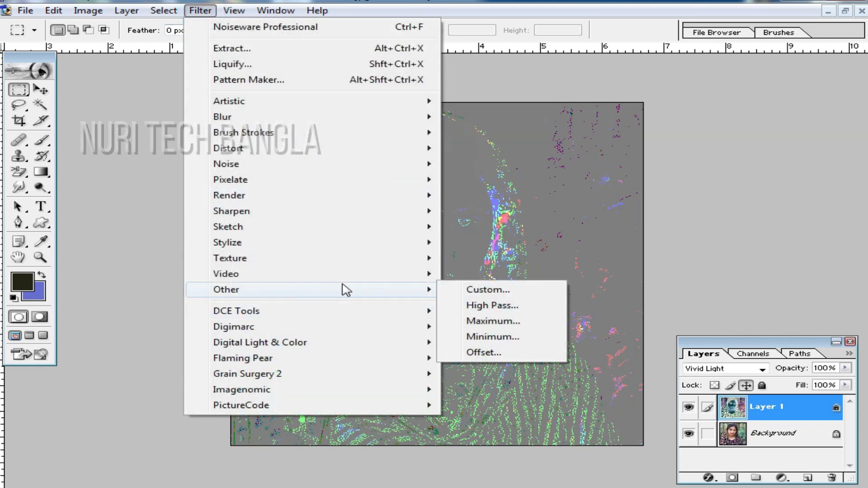
{"action": "left_click", "coordinate": [515, 305]}
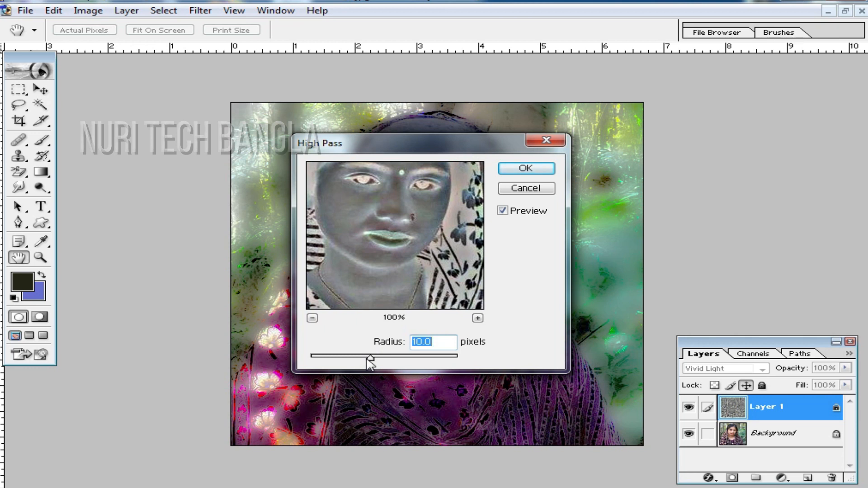
{"action": "mouse_move", "coordinate": [367, 360]}
{"action": "left_mouse_down"}
{"action": "mouse_move", "coordinate": [348, 360]}
{"action": "mouse_move", "coordinate": [364, 360]}
{"action": "left_mouse_up"}
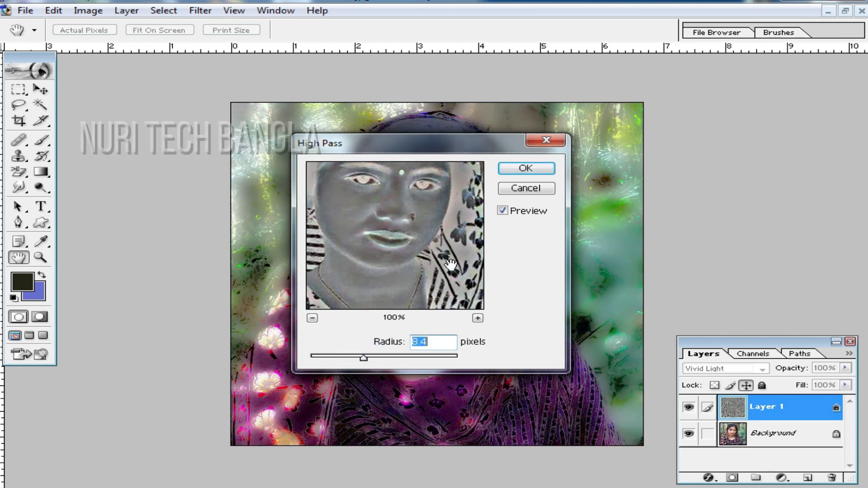
{"action": "left_click_drag", "start_coordinate": [444, 146], "coordinate": [711, 128]}
{"action": "left_click_drag", "start_coordinate": [631, 339], "coordinate": [597, 340]}
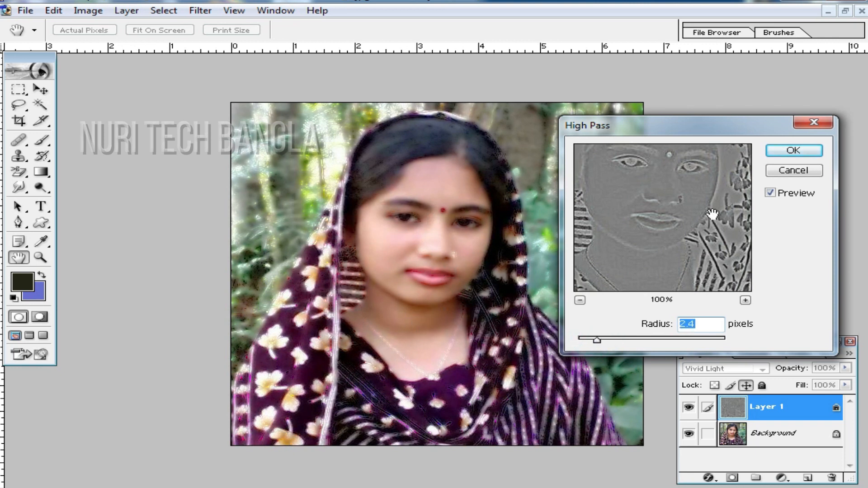
{"action": "left_click", "coordinate": [794, 152]}
- Apply a Gaussian Blur with a radius of 1.2 pixels to the high-pass layer
{"action": "scroll", "coordinate": [430, 275], "scroll_direction": "up", "scroll_amount": 2}
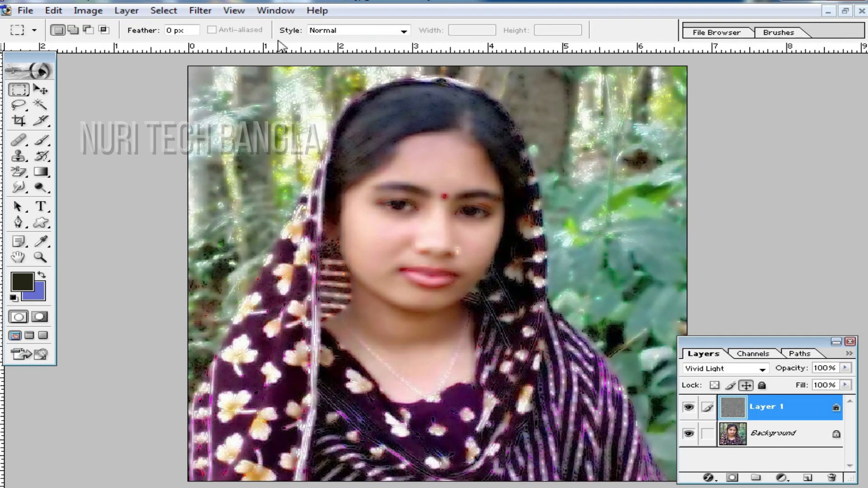
{"action": "left_click", "coordinate": [203, 12]}
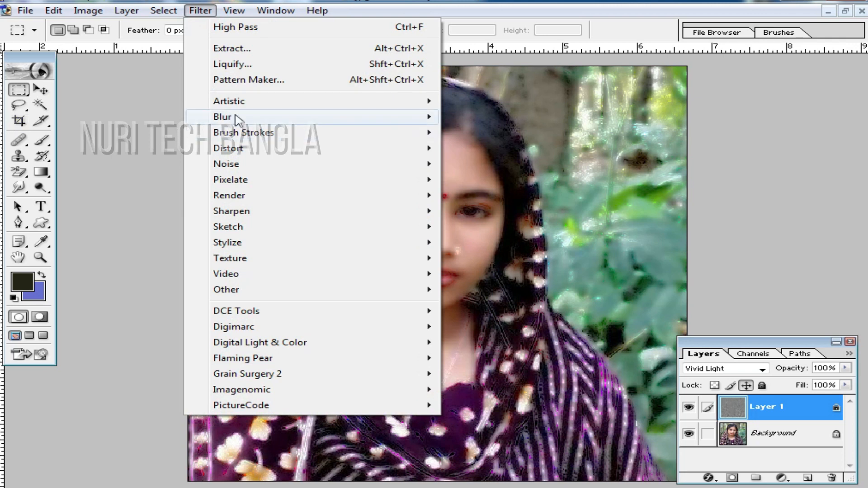
{"action": "mouse_move", "coordinate": [316, 121]}
{"action": "left_click", "coordinate": [523, 147]}
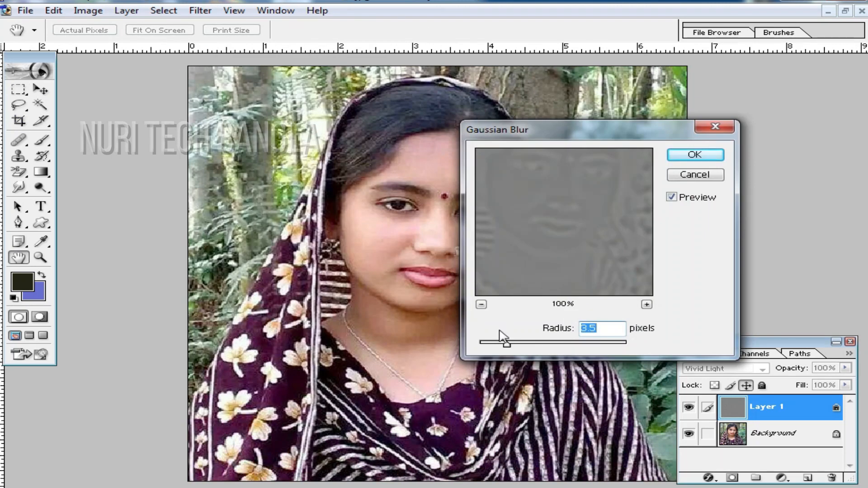
{"action": "left_click_drag", "start_coordinate": [511, 347], "coordinate": [488, 345]}
{"action": "left_click", "coordinate": [490, 347]}
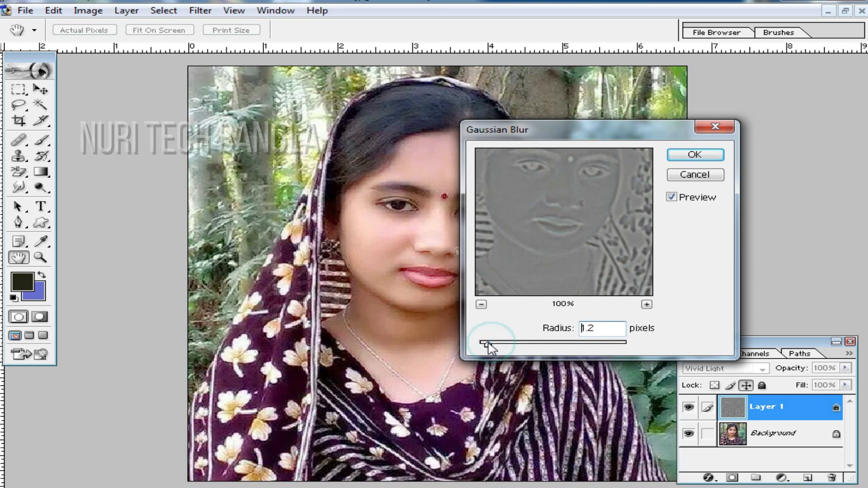
{"action": "left_click", "coordinate": [708, 155]}
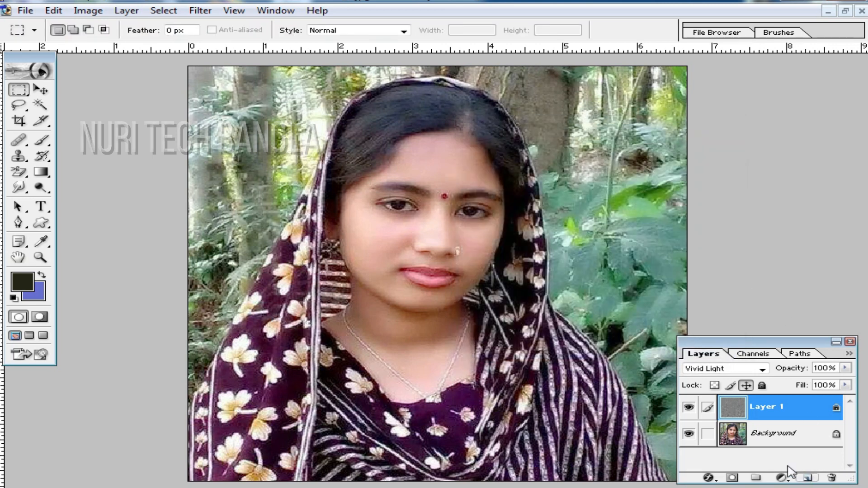
- Add a layer mask to the smoothing layer and invert it to black
{"action": "left_click", "coordinate": [732, 478]}
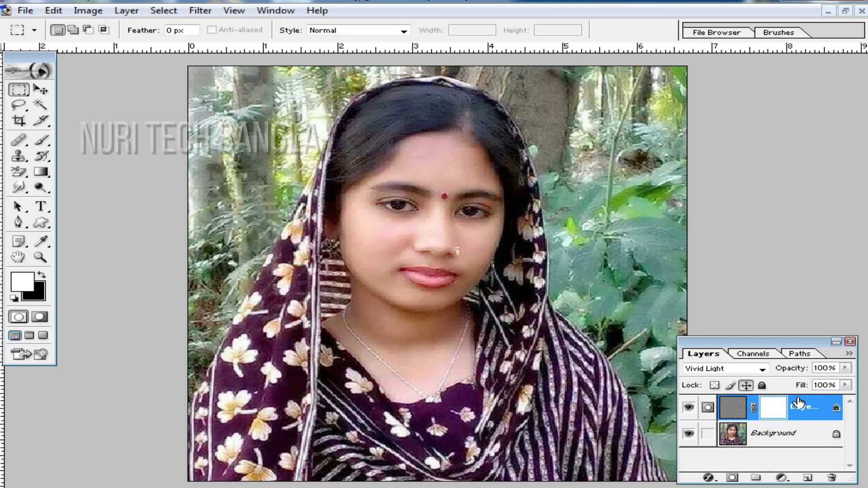
{"action": "key", "text": "ctrl+i"}
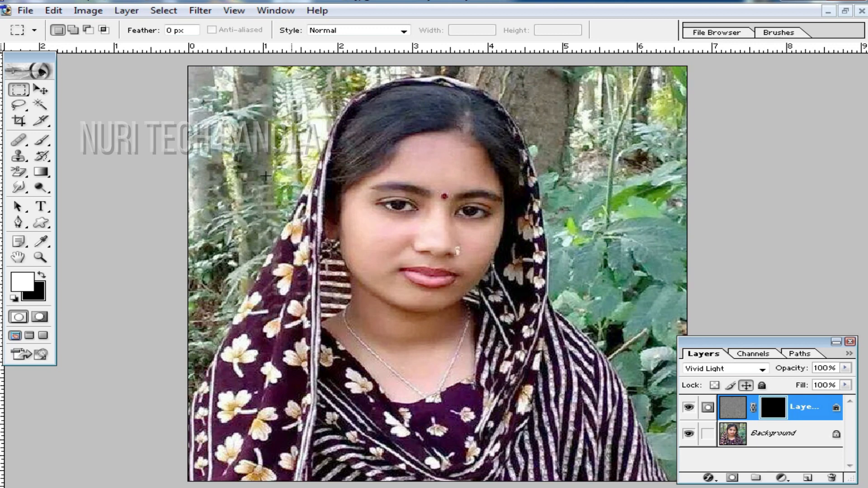
- Set the Brush tool to 100% opacity and a 19 px master diameter for painting on the mask
{"action": "left_click", "coordinate": [41, 140]}
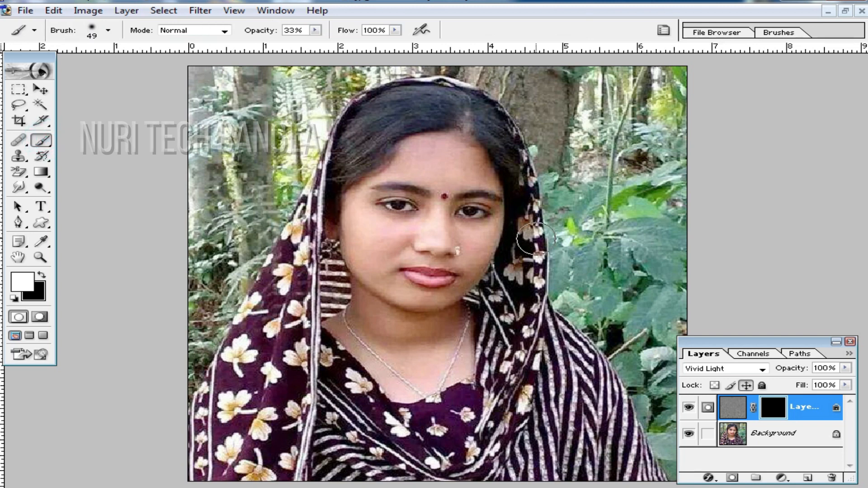
{"action": "left_click", "coordinate": [426, 281], "text": "ctrl+space"}
{"action": "left_click", "coordinate": [409, 292], "text": "ctrl+space"}
{"action": "left_click", "coordinate": [426, 242], "text": "ctrl+space"}
{"action": "left_click", "coordinate": [426, 229], "text": "ctrl+space"}
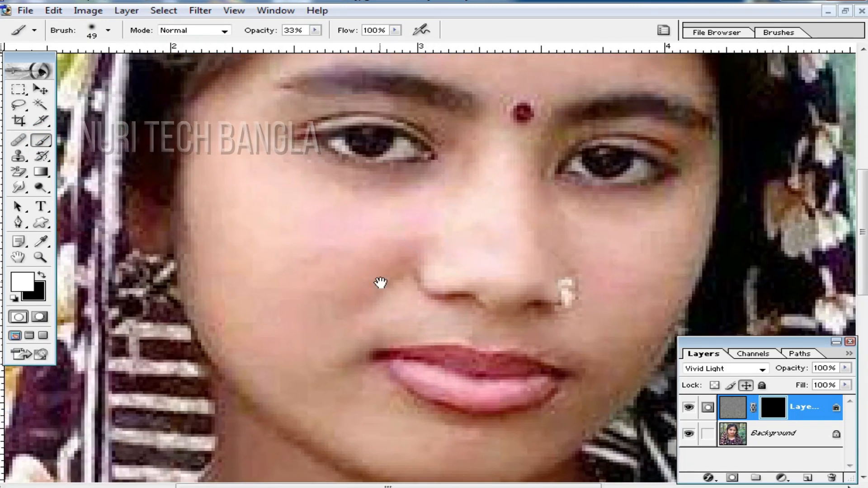
{"action": "left_click_drag", "start_coordinate": [329, 285], "coordinate": [354, 244]}
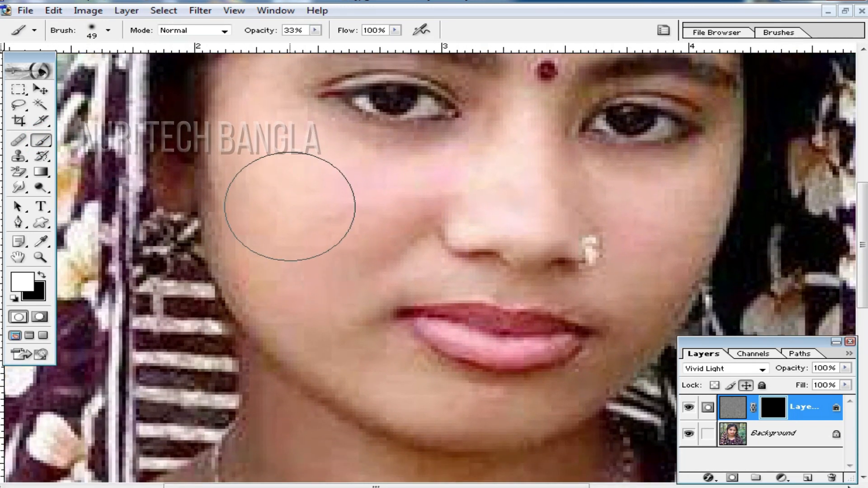
{"action": "left_click", "coordinate": [315, 33]}
{"action": "left_click_drag", "start_coordinate": [316, 47], "coordinate": [375, 47]}
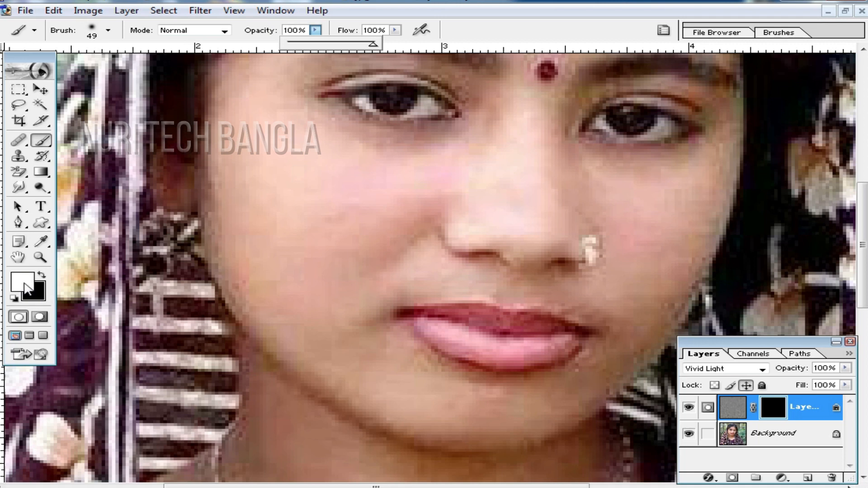
{"action": "right_click", "coordinate": [394, 225]}
{"action": "left_click_drag", "start_coordinate": [448, 250], "coordinate": [423, 251]}
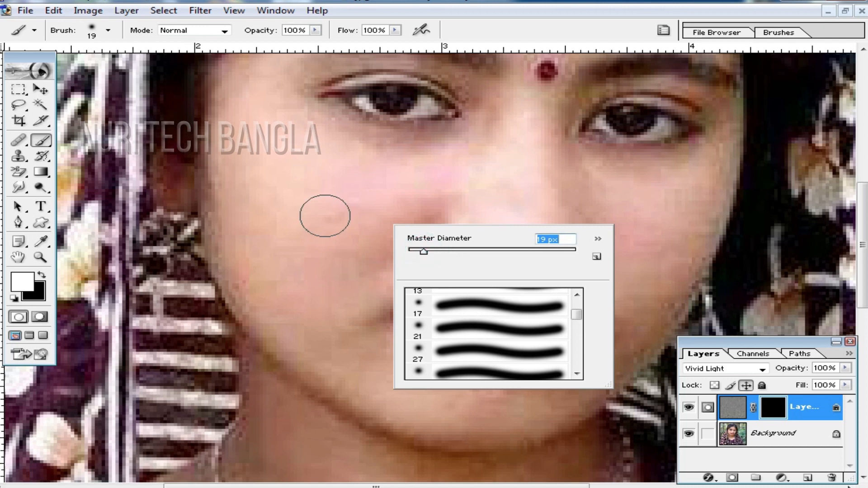
- Paint white on the layer mask over the cheek and jaw beside the striped earring to smooth the skin
{"action": "left_click", "coordinate": [327, 213]}
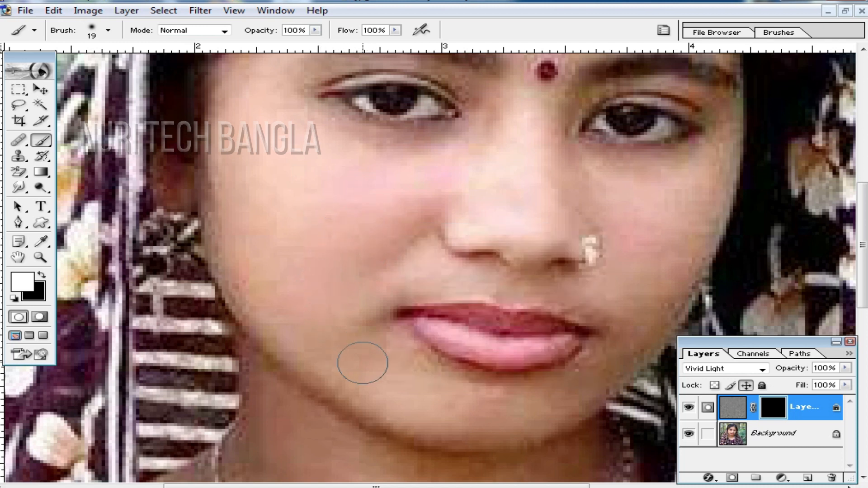
{"action": "left_click", "coordinate": [309, 303]}
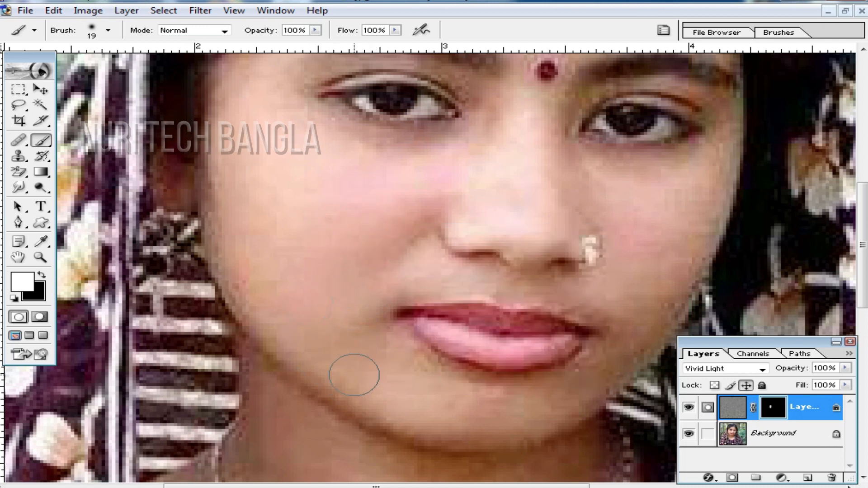
{"action": "mouse_move", "coordinate": [248, 254]}
{"action": "left_mouse_down"}
{"action": "mouse_move", "coordinate": [313, 372]}
{"action": "mouse_move", "coordinate": [264, 233]}
{"action": "left_mouse_up"}
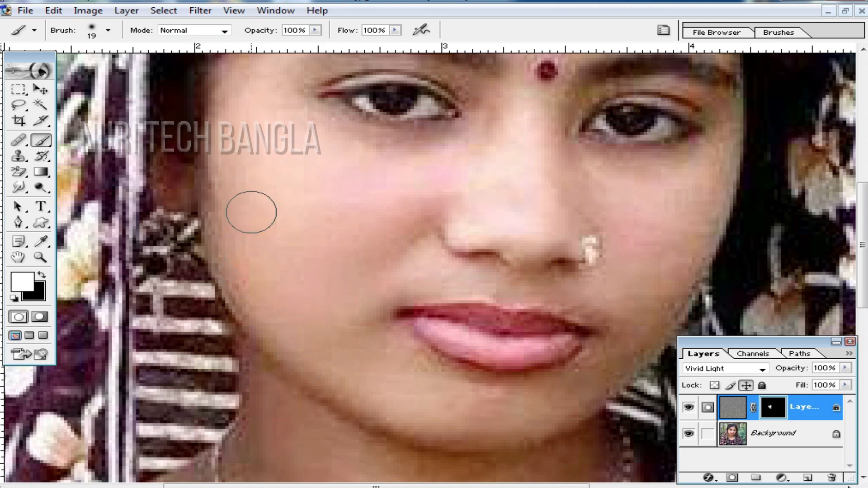
{"action": "mouse_move", "coordinate": [410, 370]}
{"action": "left_mouse_down"}
{"action": "mouse_move", "coordinate": [355, 266]}
{"action": "mouse_move", "coordinate": [315, 277]}
{"action": "left_mouse_up"}
- Continue painting white on the mask over the nose area, the other cheek, the chin and the forehead
{"action": "left_click", "coordinate": [365, 263], "text": "alt"}
{"action": "mouse_move", "coordinate": [401, 237]}
{"action": "left_mouse_down"}
{"action": "mouse_move", "coordinate": [372, 288]}
{"action": "mouse_move", "coordinate": [364, 252]}
{"action": "mouse_move", "coordinate": [320, 184]}
{"action": "mouse_move", "coordinate": [320, 161]}
{"action": "mouse_move", "coordinate": [396, 201]}
{"action": "mouse_move", "coordinate": [461, 176]}
{"action": "mouse_move", "coordinate": [503, 221]}
{"action": "mouse_move", "coordinate": [543, 219]}
{"action": "mouse_move", "coordinate": [510, 204]}
{"action": "mouse_move", "coordinate": [646, 188]}
{"action": "mouse_move", "coordinate": [622, 240]}
{"action": "left_mouse_up"}
{"action": "mouse_move", "coordinate": [552, 355]}
{"action": "left_mouse_down"}
{"action": "mouse_move", "coordinate": [373, 335]}
{"action": "mouse_move", "coordinate": [367, 367]}
{"action": "mouse_move", "coordinate": [305, 287]}
{"action": "mouse_move", "coordinate": [346, 264]}
{"action": "left_mouse_up"}
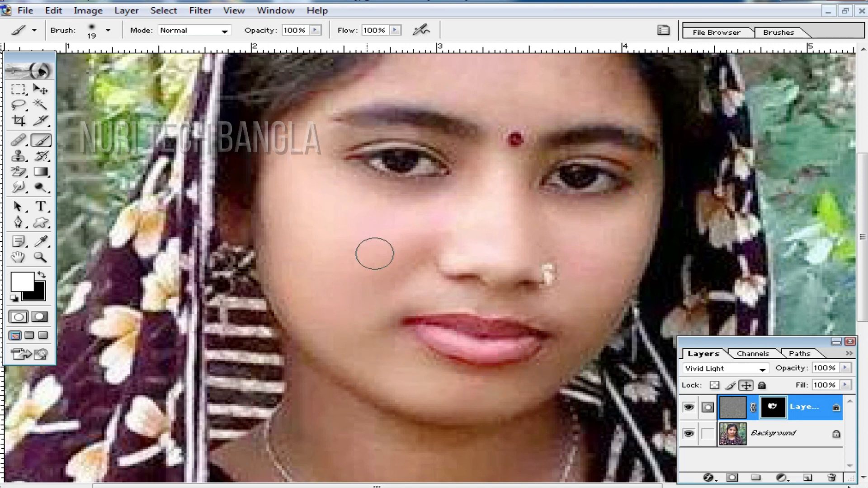
{"action": "scroll", "coordinate": [604, 242], "scroll_direction": "up", "scroll_amount": 3}
{"action": "mouse_move", "coordinate": [317, 229]}
{"action": "left_mouse_down"}
{"action": "mouse_move", "coordinate": [329, 221]}
{"action": "mouse_move", "coordinate": [465, 272]}
{"action": "left_mouse_up"}
{"action": "left_click", "coordinate": [419, 284], "text": "alt"}
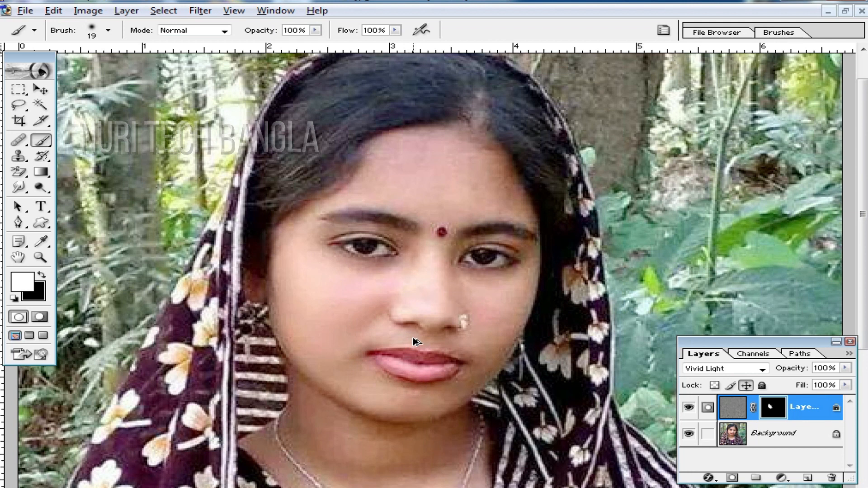
- Undo the mask painting, the mask inversion and the layer mask on the Vivid Light smoothing layer
{"action": "key", "text": "ctrl+alt+z"}
{"action": "key", "text": "ctrl+alt+z"}
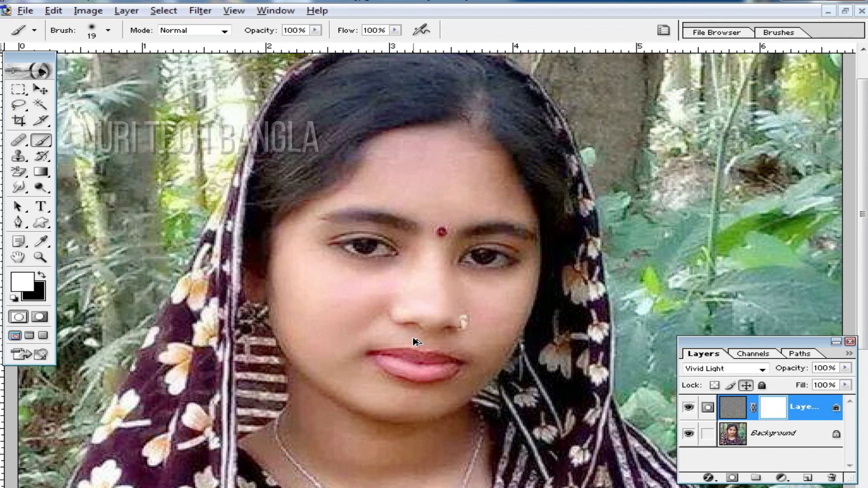
{"action": "key", "text": "ctrl+alt+z"}
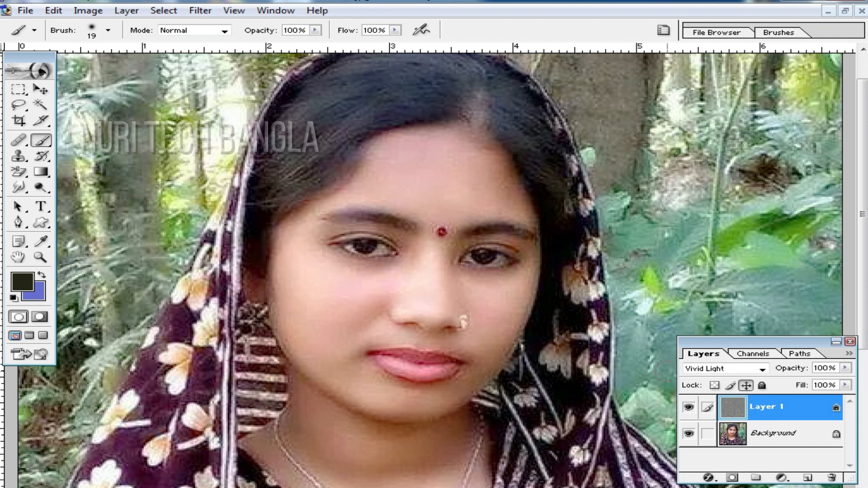
- Apply a Gaussian Blur with a 0.1 pixel radius to the Vivid Light layer and return to the Brush tool
{"action": "left_click", "coordinate": [200, 10]}
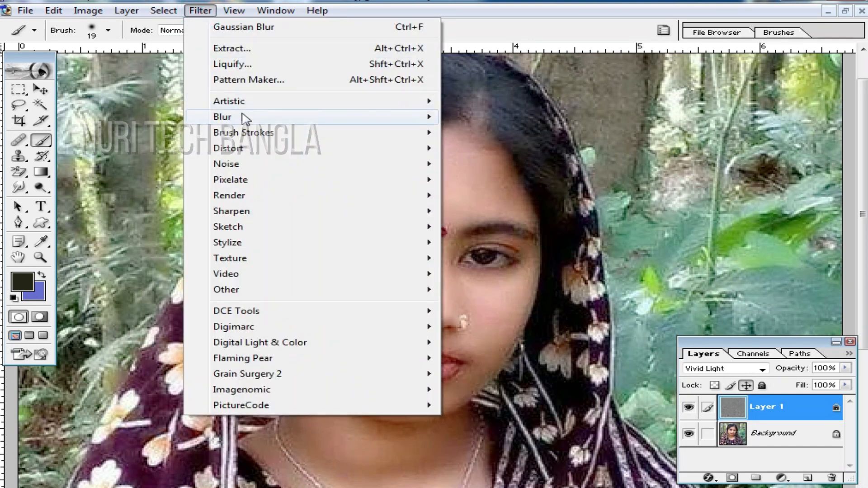
{"action": "mouse_move", "coordinate": [245, 119]}
{"action": "left_click", "coordinate": [492, 148]}
{"action": "mouse_move", "coordinate": [491, 347]}
{"action": "left_mouse_down"}
{"action": "mouse_move", "coordinate": [529, 345]}
{"action": "mouse_move", "coordinate": [480, 345]}
{"action": "left_mouse_up"}
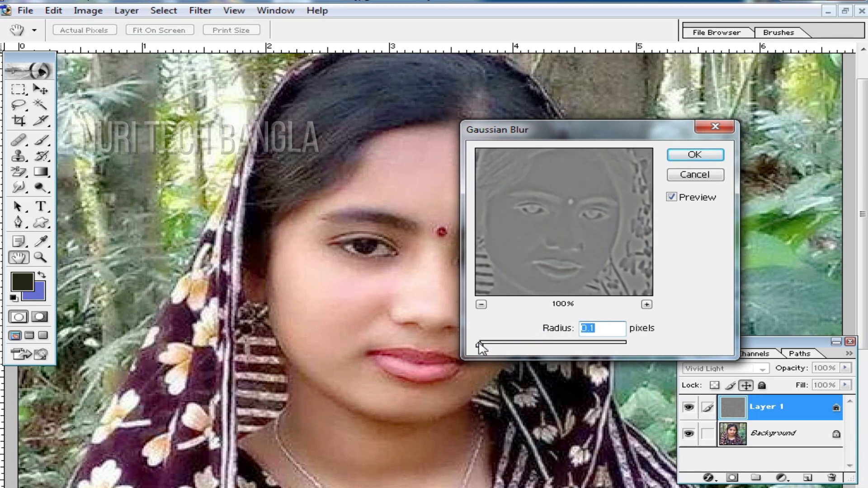
{"action": "left_click", "coordinate": [692, 156]}
{"action": "key", "text": "b"}
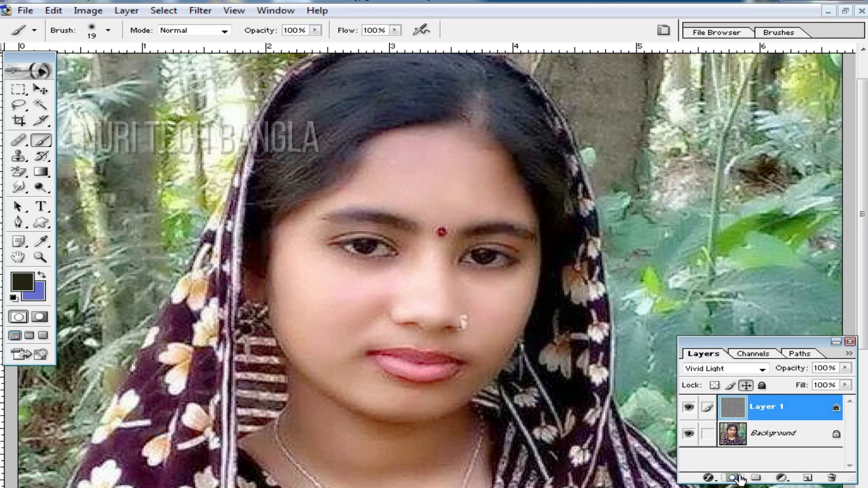
- Add a layer mask inverted to black and paint white on it over the nose, cheek and jaw beside the striped earring
{"action": "left_click", "coordinate": [732, 478]}
{"action": "key", "text": "ctrl+i"}
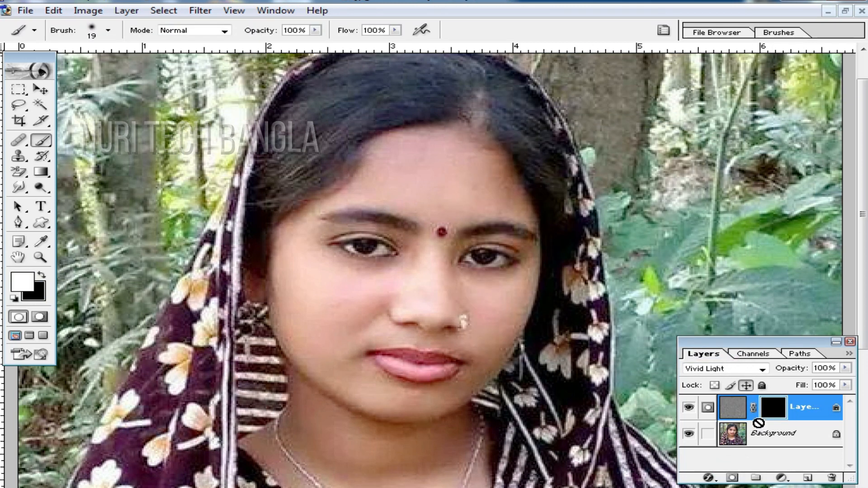
{"action": "left_click", "coordinate": [410, 329], "text": "ctrl"}
{"action": "left_click", "coordinate": [410, 328], "text": "ctrl"}
{"action": "left_click_drag", "start_coordinate": [413, 248], "coordinate": [408, 345]}
{"action": "mouse_move", "coordinate": [353, 242]}
{"action": "left_mouse_down"}
{"action": "mouse_move", "coordinate": [344, 246]}
{"action": "mouse_move", "coordinate": [385, 242]}
{"action": "left_mouse_up"}
{"action": "mouse_move", "coordinate": [348, 219]}
{"action": "left_mouse_down"}
{"action": "mouse_move", "coordinate": [360, 209]}
{"action": "mouse_move", "coordinate": [359, 263]}
{"action": "left_mouse_up"}
{"action": "mouse_move", "coordinate": [349, 263]}
{"action": "left_mouse_down"}
{"action": "mouse_move", "coordinate": [400, 369]}
{"action": "mouse_move", "coordinate": [393, 394]}
{"action": "mouse_move", "coordinate": [343, 365]}
{"action": "mouse_move", "coordinate": [389, 335]}
{"action": "left_mouse_up"}
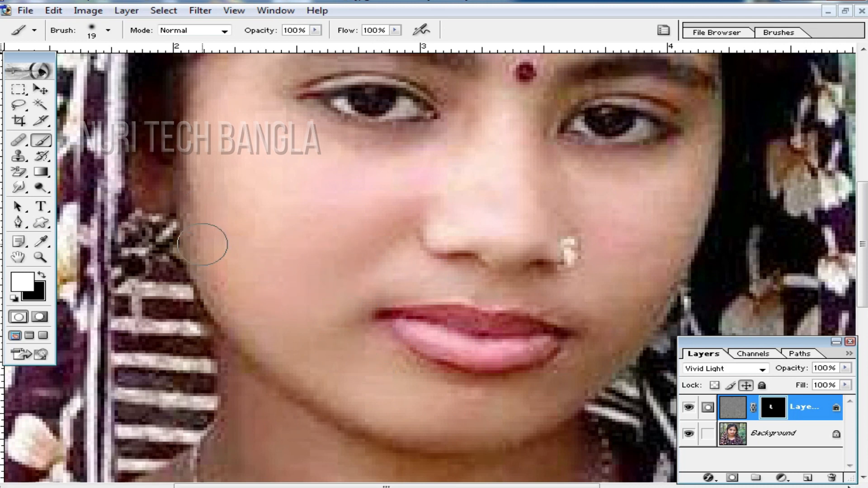
{"action": "left_click_drag", "start_coordinate": [294, 231], "coordinate": [306, 342]}
{"action": "mouse_move", "coordinate": [236, 283]}
{"action": "left_mouse_down"}
{"action": "mouse_move", "coordinate": [230, 204]}
{"action": "mouse_move", "coordinate": [339, 253]}
{"action": "left_mouse_up"}
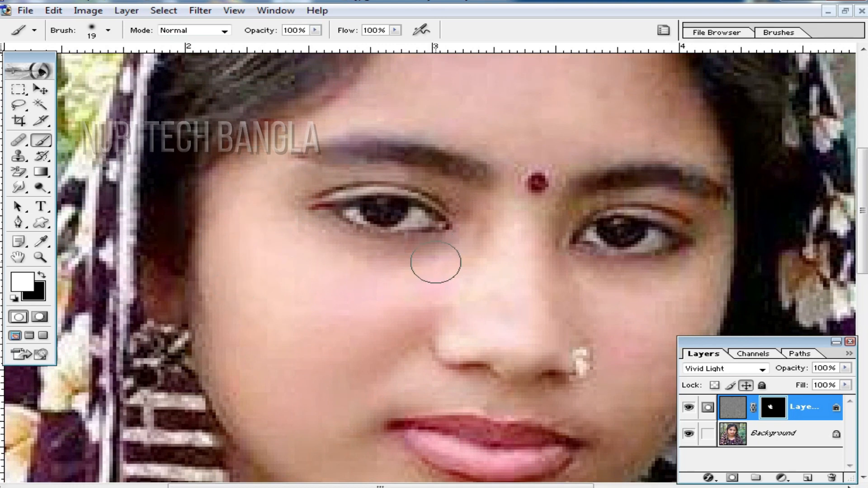
- Paint white on the mask over the remaining facial skin and merge the smoothing layer into the background
{"action": "key", "text": "ctrl+minus"}
{"action": "mouse_move", "coordinate": [414, 225]}
{"action": "left_mouse_down"}
{"action": "mouse_move", "coordinate": [459, 256]}
{"action": "mouse_move", "coordinate": [521, 230]}
{"action": "mouse_move", "coordinate": [406, 402]}
{"action": "left_mouse_up"}
{"action": "left_click_drag", "start_coordinate": [409, 433], "coordinate": [439, 380]}
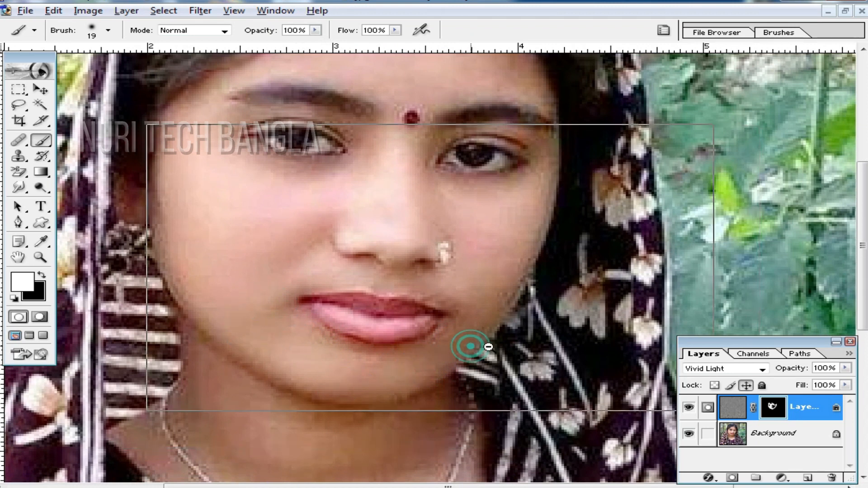
{"action": "key", "text": "ctrl+minus"}
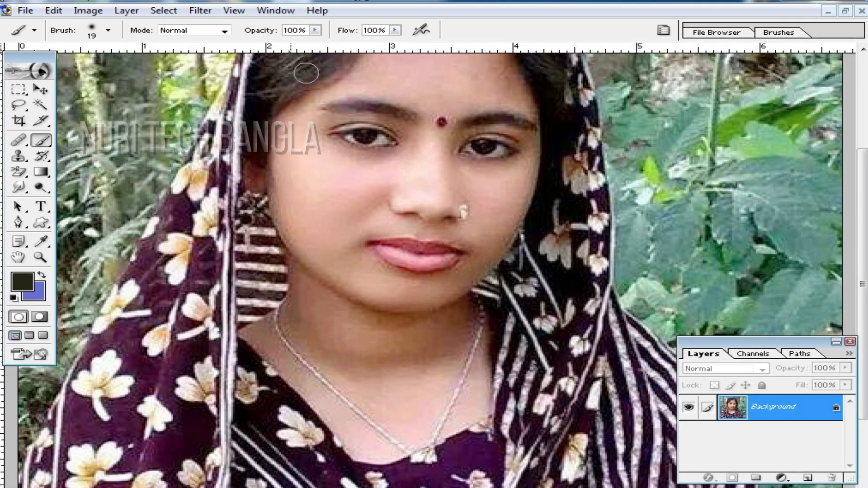
- Duplicate the background layer and apply a Gaussian Blur with a 2.0 pixel radius to the copy
{"action": "left_click", "coordinate": [199, 11]}
{"action": "left_click", "coordinate": [769, 213]}
{"action": "key", "text": "ctrl+j"}
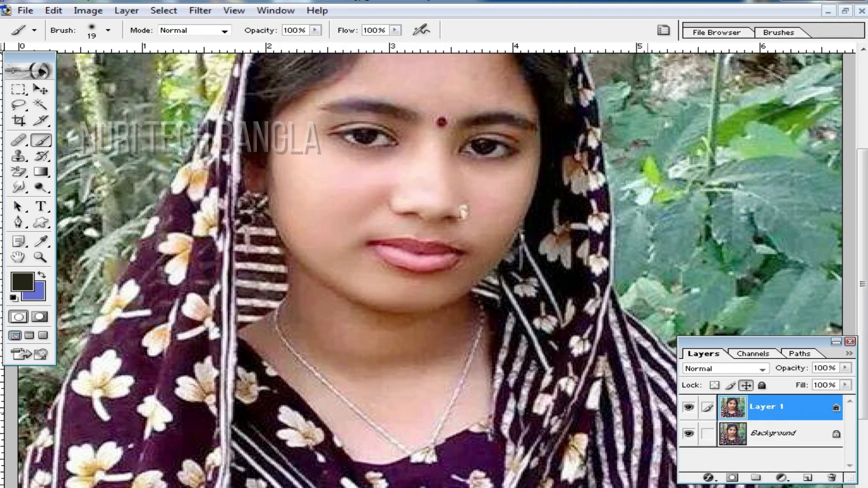
{"action": "left_click", "coordinate": [199, 11]}
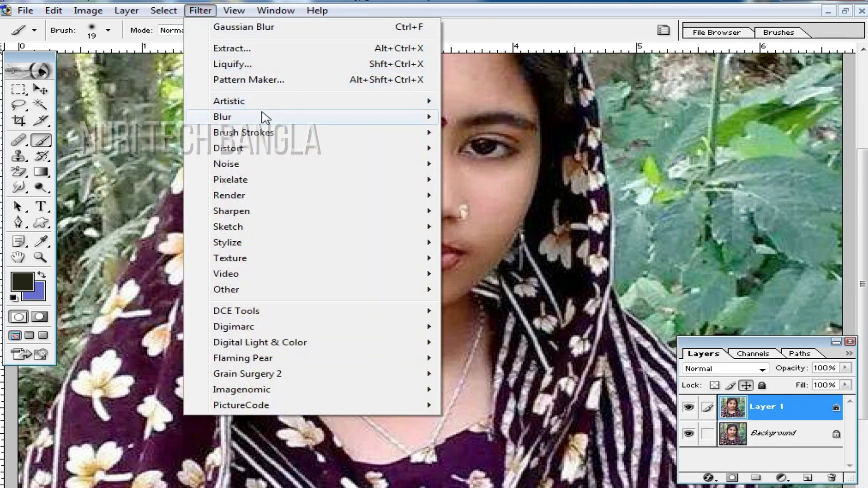
{"action": "mouse_move", "coordinate": [261, 118]}
{"action": "left_click", "coordinate": [515, 156]}
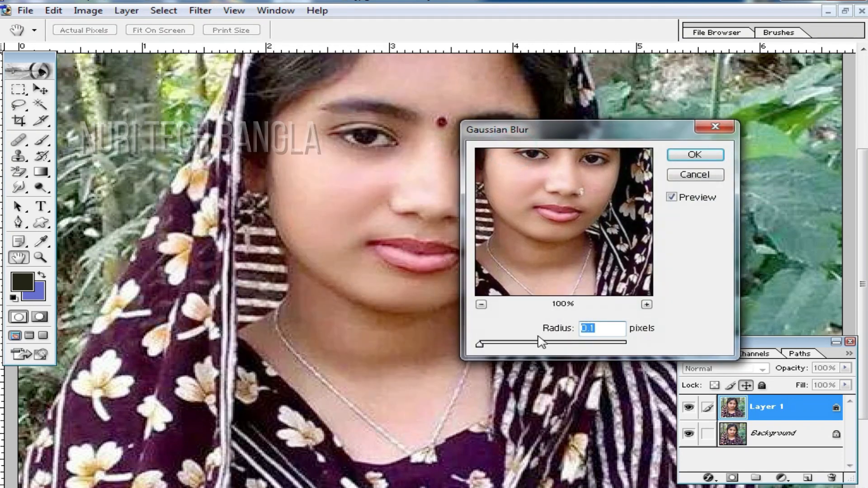
{"action": "left_click_drag", "start_coordinate": [481, 345], "coordinate": [496, 345]}
{"action": "left_click", "coordinate": [694, 155]}
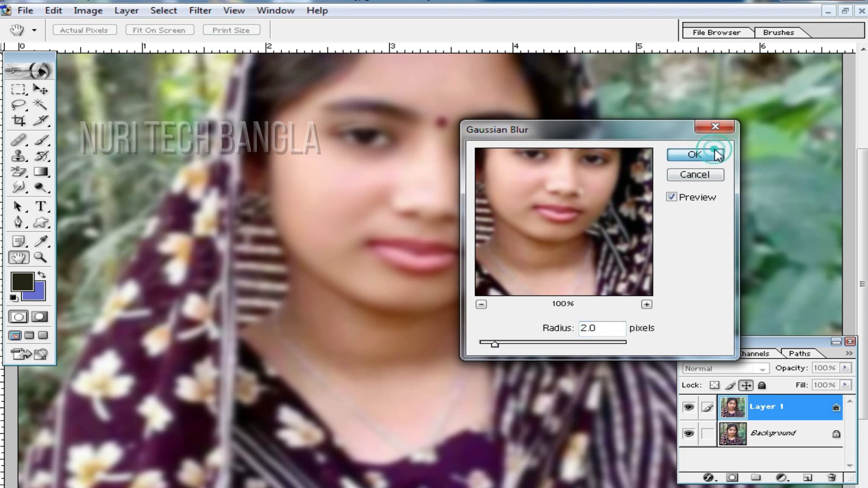
- Add a layer mask to the blurred layer, invert it to black and make white the Brush foreground color
{"action": "key", "text": "b"}
{"action": "left_click", "coordinate": [729, 478]}
{"action": "key", "text": "d"}
{"action": "key", "text": "x"}
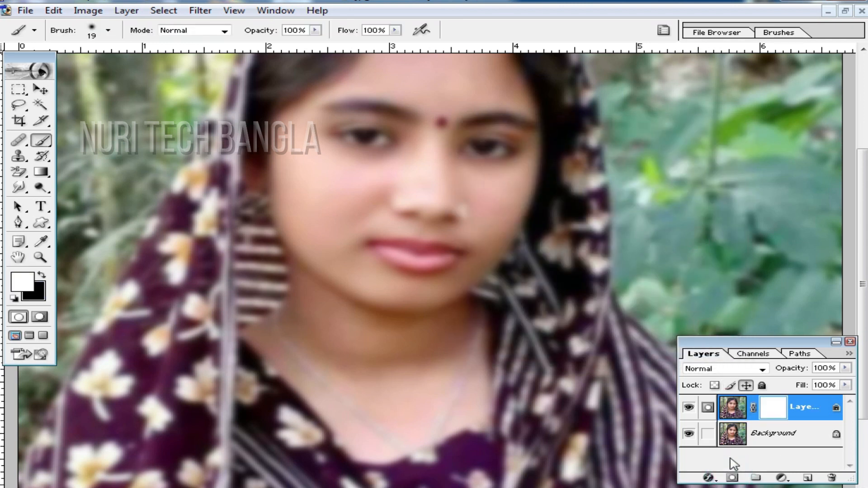
{"action": "key", "text": "ctrl+i"}
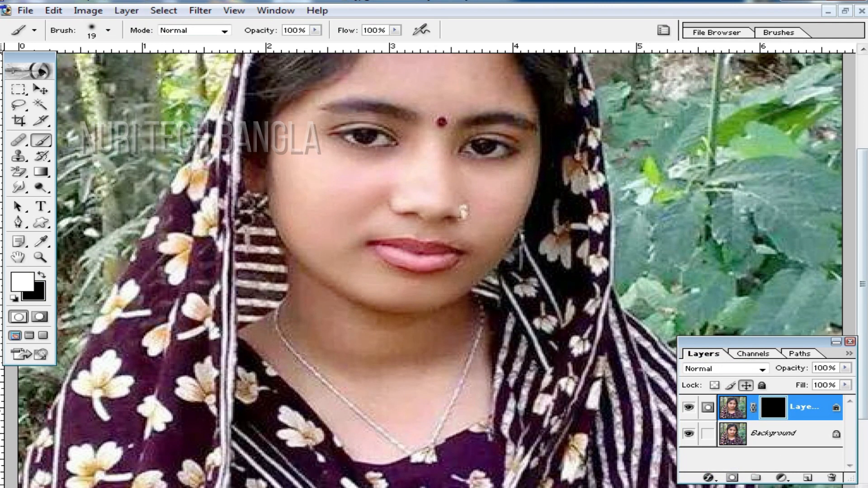
- Paint white on the blurred layer's mask over the cheek and jaw beside the striped earring
{"action": "left_click", "coordinate": [380, 216], "text": "ctrl"}
{"action": "left_click_drag", "start_coordinate": [314, 239], "coordinate": [394, 256]}
{"action": "left_click_drag", "start_coordinate": [431, 229], "coordinate": [439, 245]}
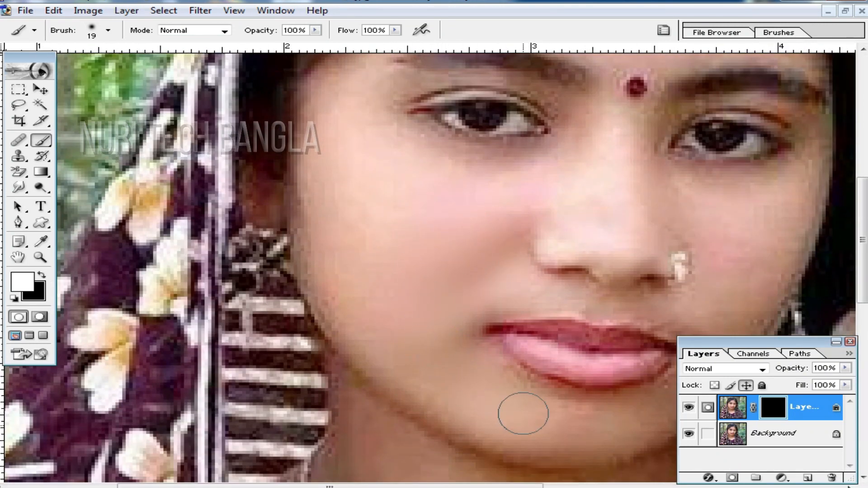
{"action": "mouse_move", "coordinate": [346, 288]}
{"action": "left_mouse_down"}
{"action": "mouse_move", "coordinate": [343, 249]}
{"action": "mouse_move", "coordinate": [395, 137]}
{"action": "mouse_move", "coordinate": [524, 196]}
{"action": "mouse_move", "coordinate": [510, 322]}
{"action": "left_mouse_up"}
{"action": "right_click", "coordinate": [537, 247]}
{"action": "left_click", "coordinate": [573, 283]}
{"action": "mouse_move", "coordinate": [537, 247]}
{"action": "left_mouse_down"}
{"action": "mouse_move", "coordinate": [505, 227]}
{"action": "mouse_move", "coordinate": [456, 217]}
{"action": "mouse_move", "coordinate": [360, 223]}
{"action": "left_mouse_up"}
{"action": "key", "text": "ctrl+z"}
- Set the brush to 11 px and paint white on the mask around the eye and temple on the earring side
{"action": "right_click", "coordinate": [557, 253]}
{"action": "left_click", "coordinate": [587, 288]}
{"action": "mouse_move", "coordinate": [522, 242]}
{"action": "left_mouse_down"}
{"action": "mouse_move", "coordinate": [476, 217]}
{"action": "mouse_move", "coordinate": [407, 219]}
{"action": "left_mouse_up"}
{"action": "mouse_move", "coordinate": [355, 226]}
{"action": "left_mouse_down"}
{"action": "mouse_move", "coordinate": [346, 278]}
{"action": "mouse_move", "coordinate": [341, 236]}
{"action": "left_mouse_up"}
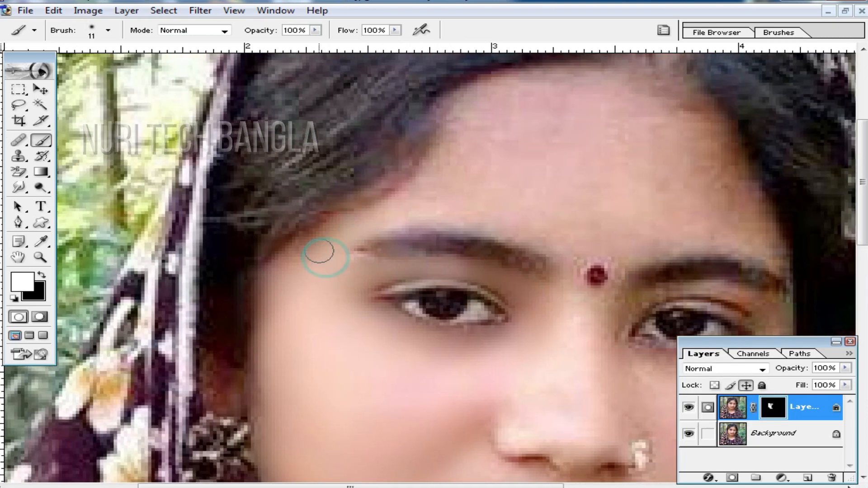
- Enlarge the brush to 29 px and paint white on the mask across the forehead
{"action": "left_click", "coordinate": [597, 199], "text": "alt"}
{"action": "right_click", "coordinate": [449, 209]}
{"action": "left_click", "coordinate": [538, 237]}
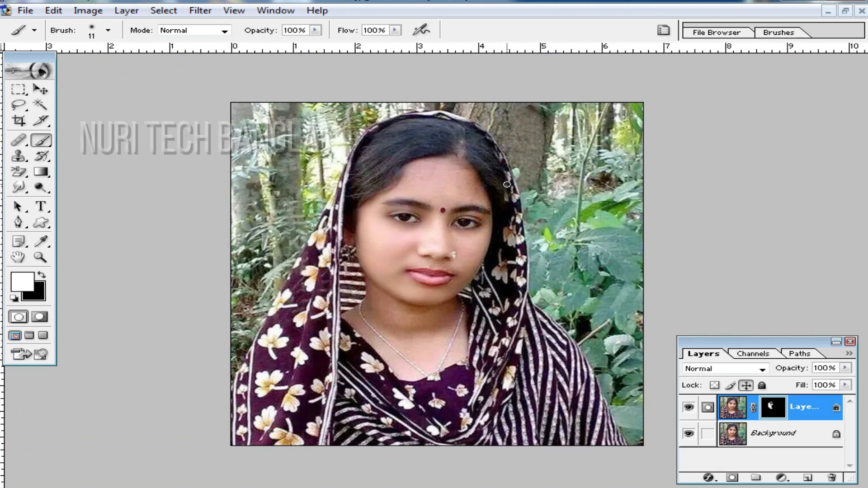
{"action": "left_click", "coordinate": [444, 233], "text": "ctrl"}
{"action": "left_click", "coordinate": [441, 244], "text": "ctrl"}
{"action": "left_click", "coordinate": [438, 234], "text": "ctrl"}
{"action": "right_click", "coordinate": [449, 235]}
{"action": "left_click", "coordinate": [514, 260]}
{"action": "left_click", "coordinate": [419, 197]}
{"action": "right_click", "coordinate": [482, 197]}
{"action": "left_click", "coordinate": [527, 224]}
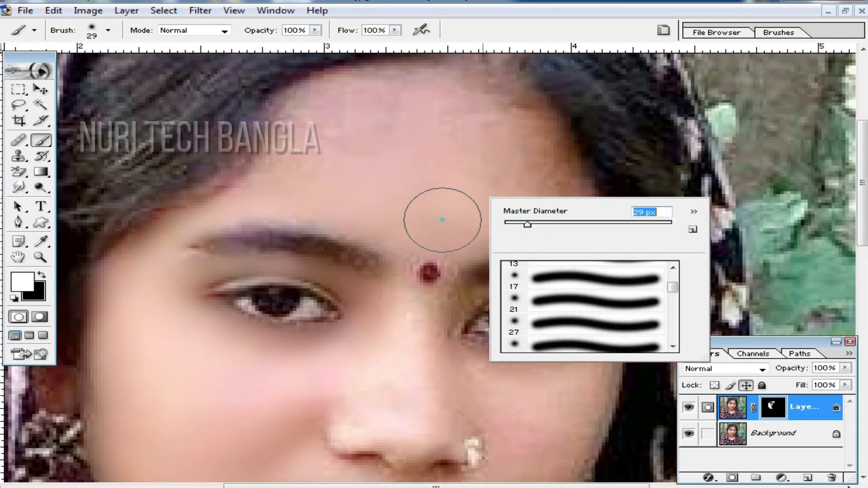
{"action": "left_click_drag", "start_coordinate": [420, 234], "coordinate": [439, 175]}
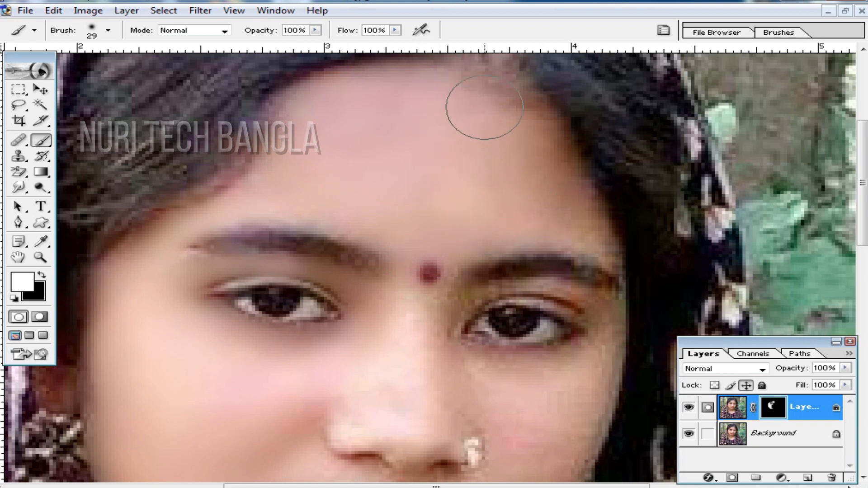
- Set the brush to 15 px and paint white on the mask over the nose bridge and around the eye above the nose stud
{"action": "left_click_drag", "start_coordinate": [521, 254], "coordinate": [472, 191]}
{"action": "right_click", "coordinate": [505, 216]}
{"action": "left_click_drag", "start_coordinate": [544, 246], "coordinate": [524, 243]}
{"action": "left_click", "coordinate": [341, 248]}
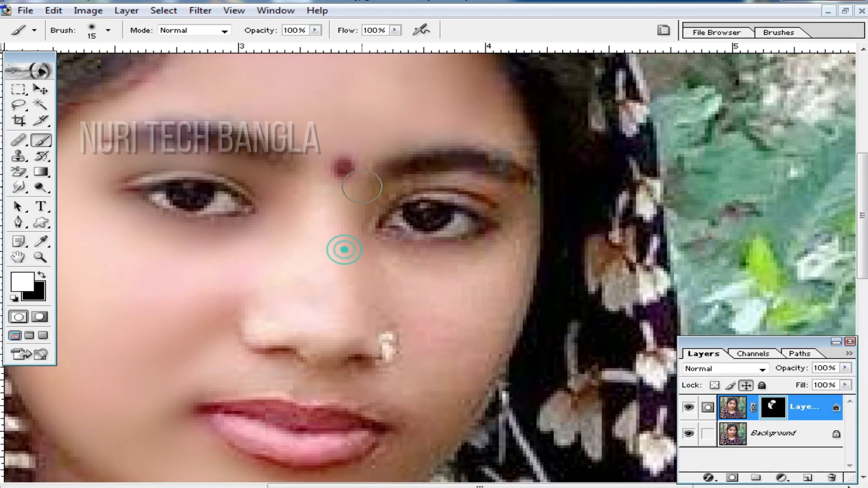
{"action": "left_click_drag", "start_coordinate": [503, 202], "coordinate": [423, 187]}
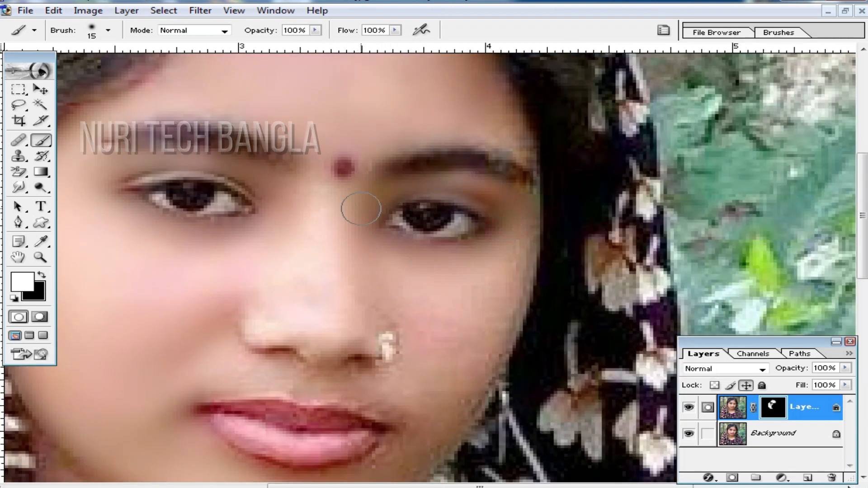
- Paint white on the mask over the cheek beside the nose stud, the nose, the upper lip area and the chin
{"action": "left_click_drag", "start_coordinate": [445, 337], "coordinate": [450, 288]}
{"action": "mouse_move", "coordinate": [512, 193]}
{"action": "left_mouse_down"}
{"action": "mouse_move", "coordinate": [484, 290]}
{"action": "mouse_move", "coordinate": [429, 401]}
{"action": "left_mouse_up"}
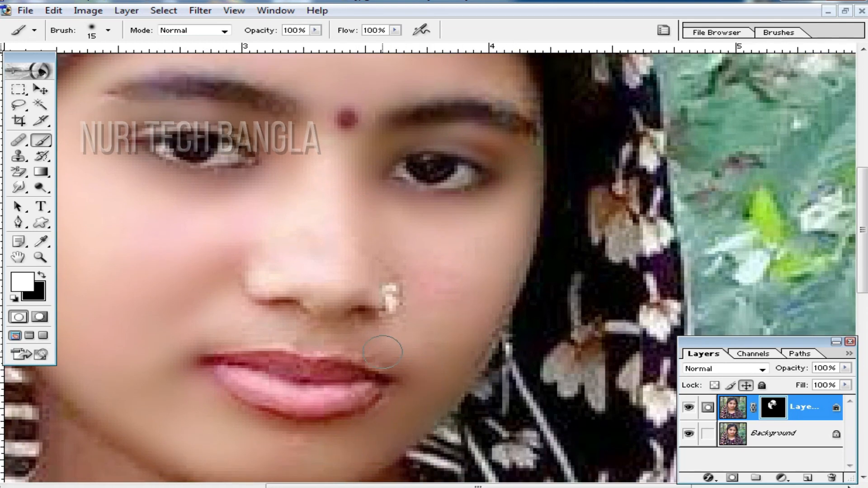
{"action": "left_click", "coordinate": [321, 294]}
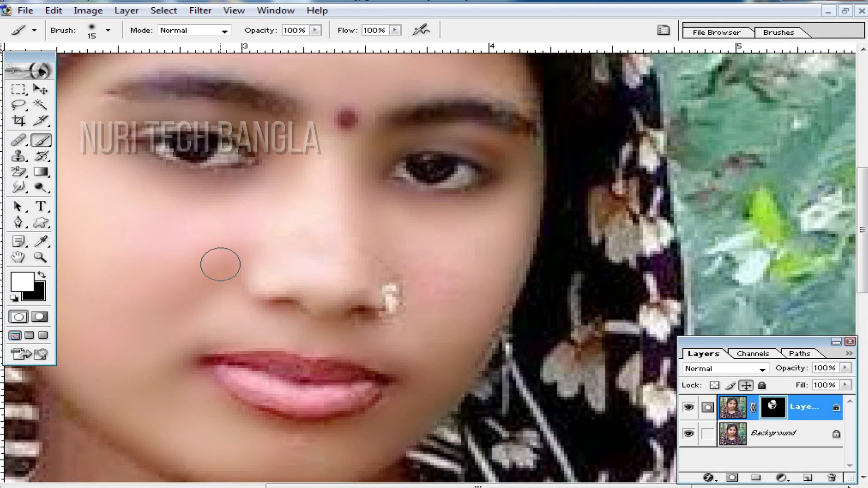
{"action": "mouse_move", "coordinate": [373, 262]}
{"action": "left_mouse_down"}
{"action": "mouse_move", "coordinate": [439, 299]}
{"action": "mouse_move", "coordinate": [466, 229]}
{"action": "mouse_move", "coordinate": [430, 335]}
{"action": "left_mouse_up"}
{"action": "mouse_move", "coordinate": [414, 381]}
{"action": "left_mouse_down"}
{"action": "mouse_move", "coordinate": [504, 237]}
{"action": "mouse_move", "coordinate": [375, 309]}
{"action": "mouse_move", "coordinate": [327, 271]}
{"action": "left_mouse_up"}
- Set the brush to 25 px and paint white on the mask over the neck and the upper chest around the necklace
{"action": "left_click_drag", "start_coordinate": [500, 234], "coordinate": [467, 270]}
{"action": "left_click_drag", "start_coordinate": [397, 308], "coordinate": [455, 220]}
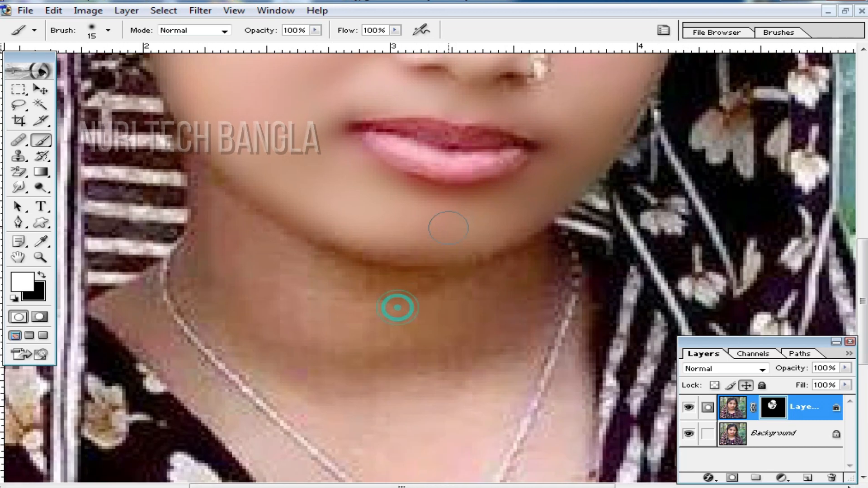
{"action": "right_click", "coordinate": [416, 231]}
{"action": "left_click", "coordinate": [461, 265]}
{"action": "mouse_move", "coordinate": [205, 177]}
{"action": "left_mouse_down"}
{"action": "mouse_move", "coordinate": [236, 300]}
{"action": "mouse_move", "coordinate": [208, 257]}
{"action": "mouse_move", "coordinate": [262, 377]}
{"action": "mouse_move", "coordinate": [271, 261]}
{"action": "left_mouse_up"}
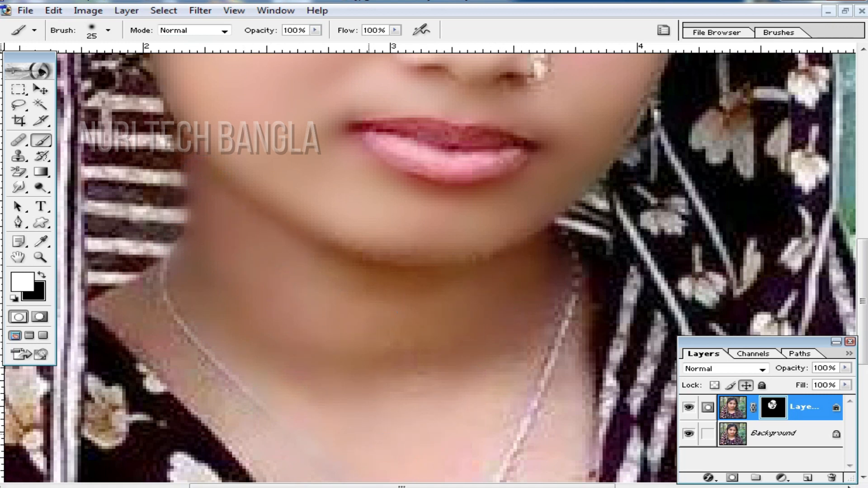
{"action": "left_click_drag", "start_coordinate": [481, 398], "coordinate": [465, 215]}
{"action": "mouse_move", "coordinate": [517, 145]}
{"action": "left_mouse_down"}
{"action": "mouse_move", "coordinate": [548, 153]}
{"action": "mouse_move", "coordinate": [490, 289]}
{"action": "mouse_move", "coordinate": [345, 356]}
{"action": "mouse_move", "coordinate": [209, 217]}
{"action": "mouse_move", "coordinate": [109, 149]}
{"action": "mouse_move", "coordinate": [172, 94]}
{"action": "mouse_move", "coordinate": [343, 286]}
{"action": "mouse_move", "coordinate": [349, 334]}
{"action": "left_mouse_up"}
{"action": "mouse_move", "coordinate": [374, 349]}
{"action": "left_mouse_down"}
{"action": "mouse_move", "coordinate": [407, 348]}
{"action": "mouse_move", "coordinate": [447, 297]}
{"action": "left_mouse_up"}
{"action": "left_click_drag", "start_coordinate": [475, 258], "coordinate": [458, 304]}
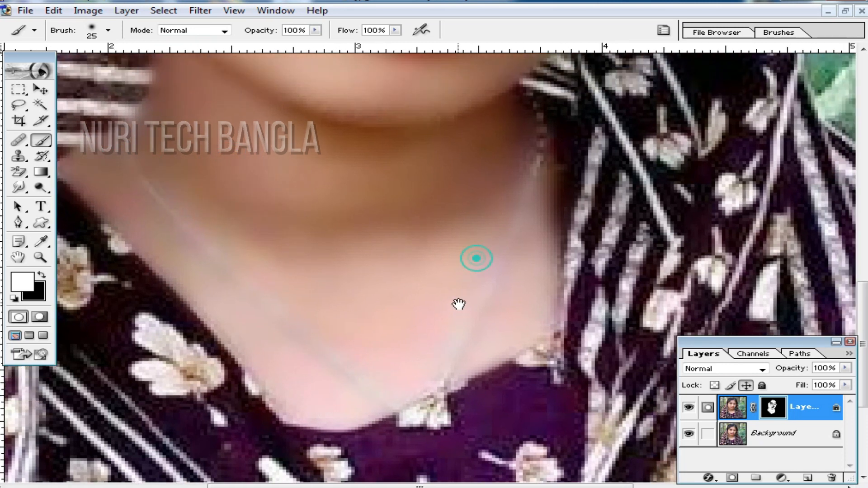
{"action": "left_click_drag", "start_coordinate": [357, 211], "coordinate": [400, 304]}
{"action": "left_click_drag", "start_coordinate": [136, 257], "coordinate": [126, 257]}
- Lower the blurred layer's opacity and merge the layer into the background
{"action": "left_click", "coordinate": [403, 199], "text": "alt"}
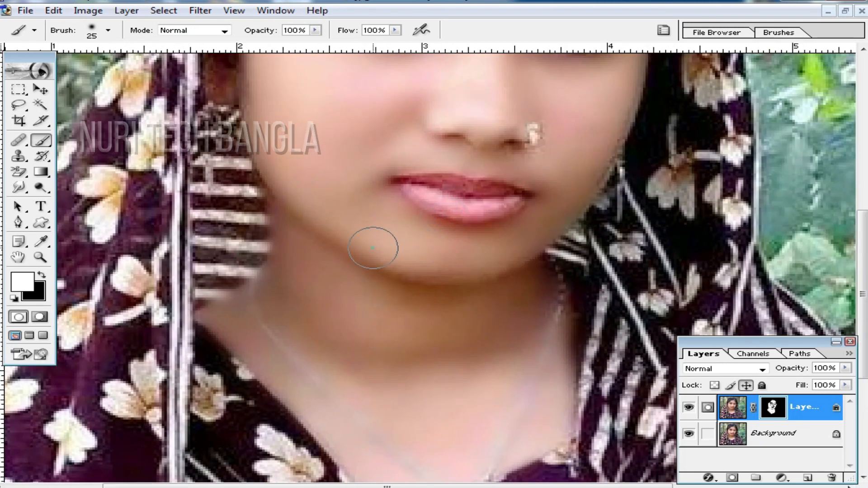
{"action": "left_click", "coordinate": [481, 255], "text": "alt"}
{"action": "scroll", "coordinate": [437, 255], "scroll_direction": "up", "scroll_amount": 5}
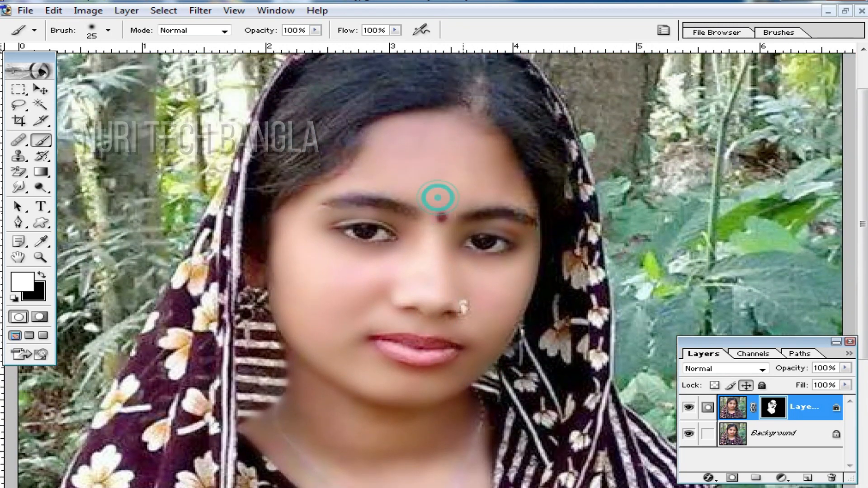
{"action": "mouse_move", "coordinate": [511, 194]}
{"action": "left_mouse_down"}
{"action": "mouse_move", "coordinate": [499, 178]}
{"action": "mouse_move", "coordinate": [409, 142]}
{"action": "left_mouse_up"}
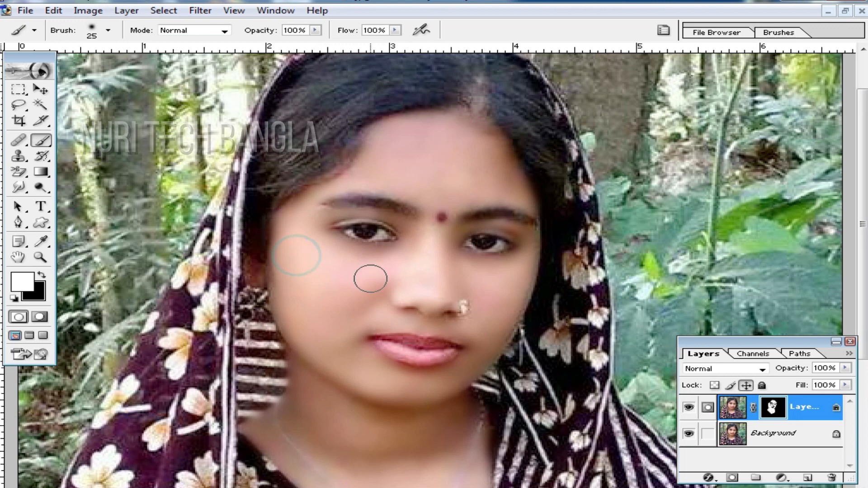
{"action": "left_click_drag", "start_coordinate": [846, 370], "coordinate": [821, 388]}
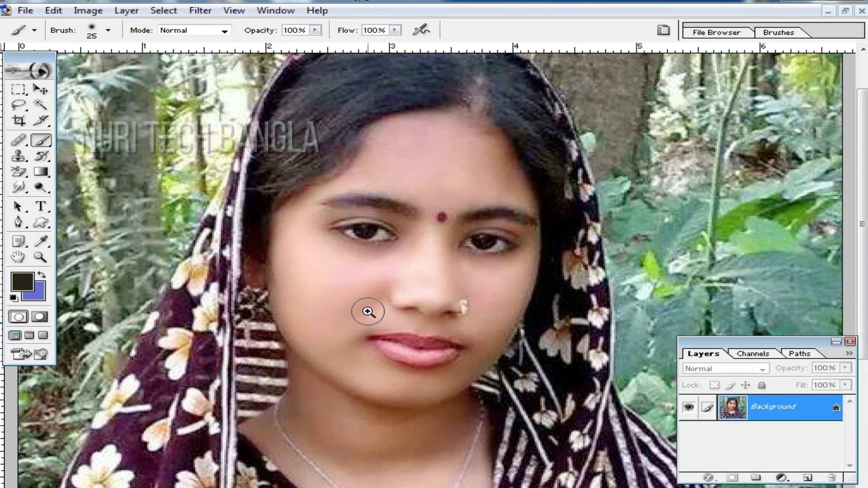
- Start Noiseware Professional on the merged portrait and set the detail enhancement sharpening to 0
{"action": "left_click", "coordinate": [461, 331], "text": "ctrl"}
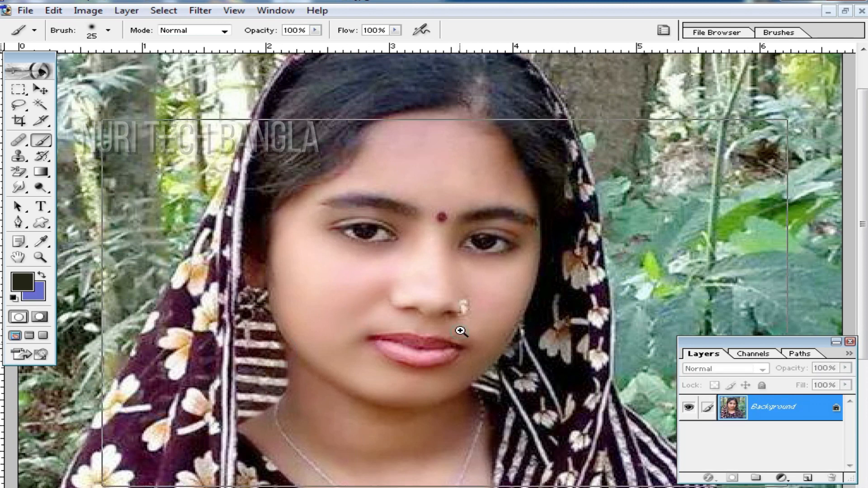
{"action": "left_click", "coordinate": [458, 332], "text": "ctrl"}
{"action": "left_click_drag", "start_coordinate": [384, 307], "coordinate": [657, 280]}
{"action": "left_click", "coordinate": [539, 227], "text": "alt"}
{"action": "left_click", "coordinate": [529, 228], "text": "alt"}
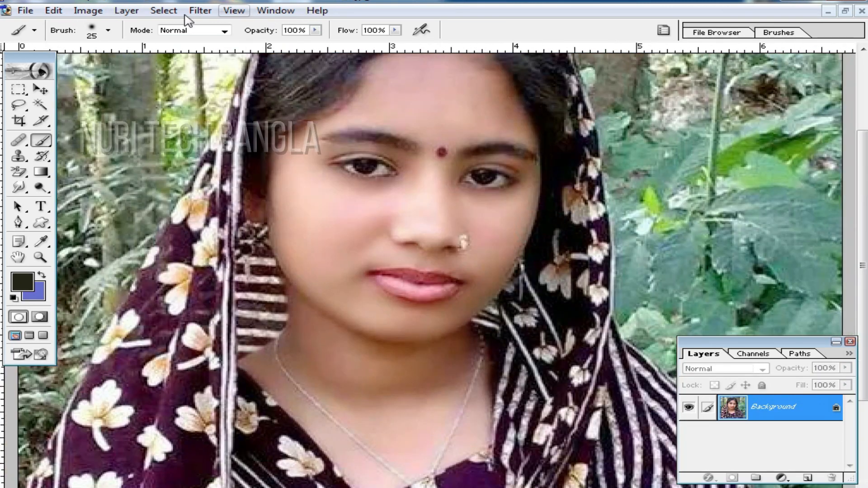
{"action": "left_click", "coordinate": [200, 11]}
{"action": "mouse_move", "coordinate": [277, 389]}
{"action": "left_click", "coordinate": [499, 390]}
{"action": "left_click", "coordinate": [171, 291]}
{"action": "left_click_drag", "start_coordinate": [178, 292], "coordinate": [72, 307]}
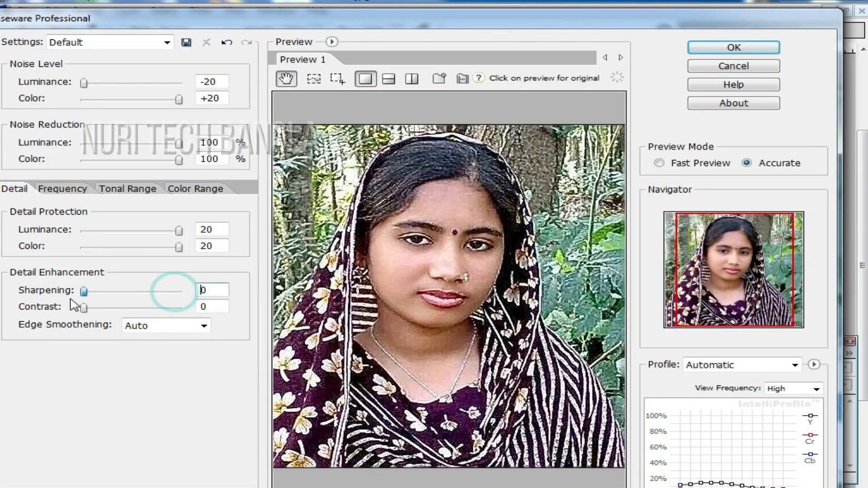
- Set the luminance noise level to +7 and apply the noise reduction
{"action": "left_click_drag", "start_coordinate": [87, 83], "coordinate": [194, 87]}
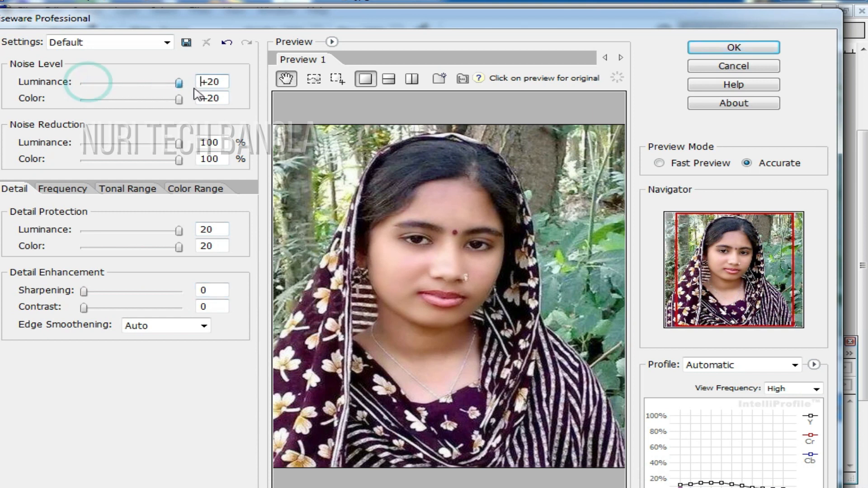
{"action": "left_click", "coordinate": [429, 301], "text": "ctrl"}
{"action": "left_click_drag", "start_coordinate": [451, 204], "coordinate": [452, 297]}
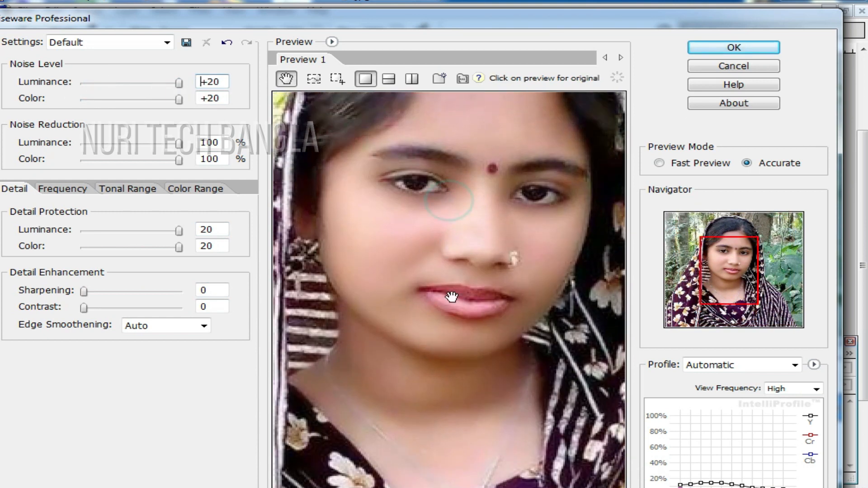
{"action": "left_click", "coordinate": [145, 82]}
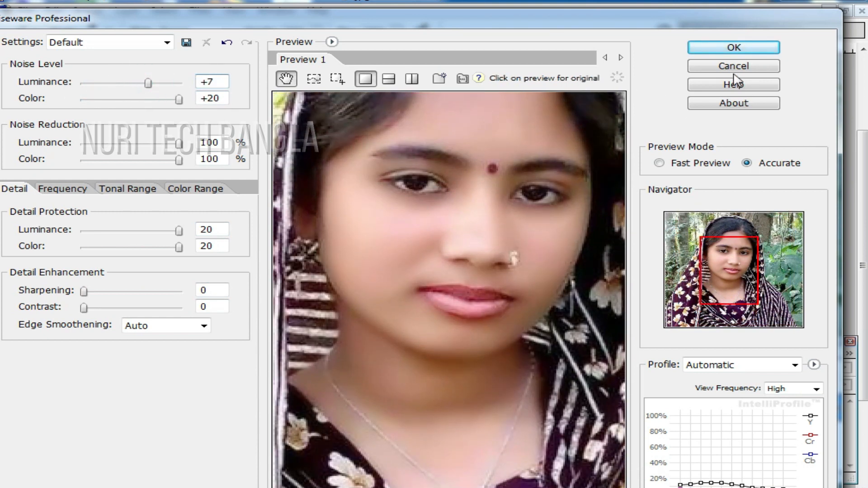
{"action": "left_click", "coordinate": [733, 47]}
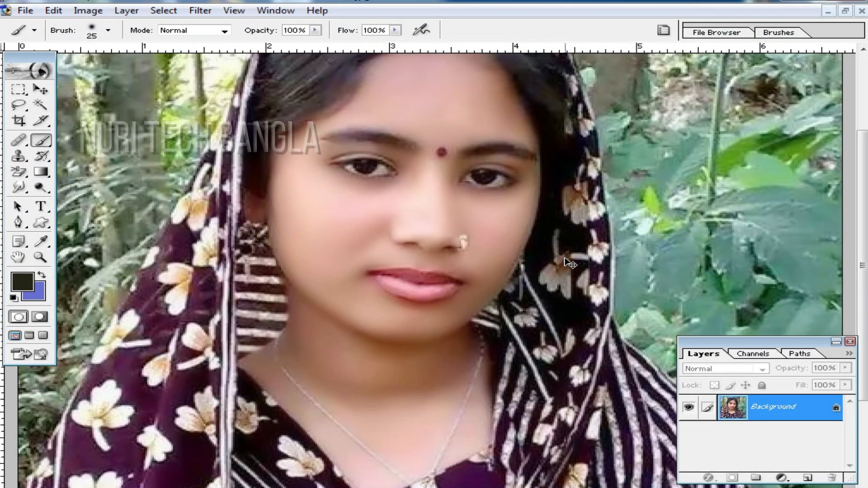
- Brighten the photo with Levels by lowering the white input level slightly on the RGB channel
{"action": "key", "text": "ctrl+minus"}
{"action": "key", "text": "ctrl+minus"}
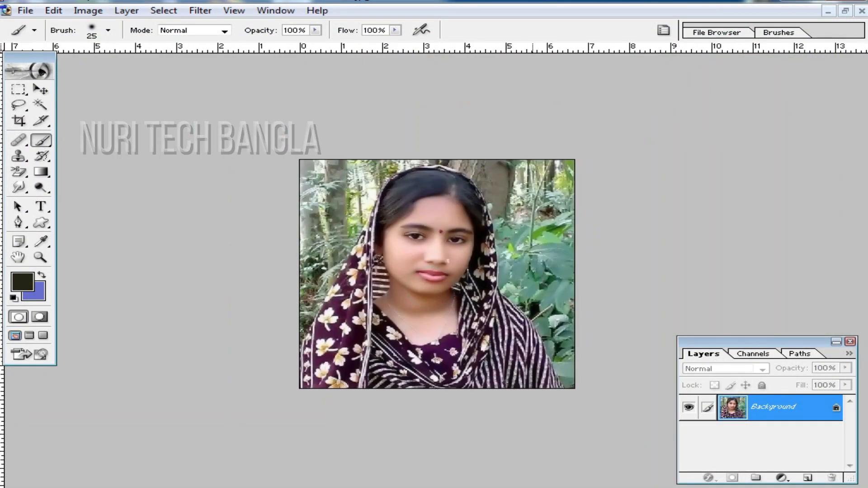
{"action": "key", "text": "ctrl+0"}
{"action": "left_click", "coordinate": [418, 288]}
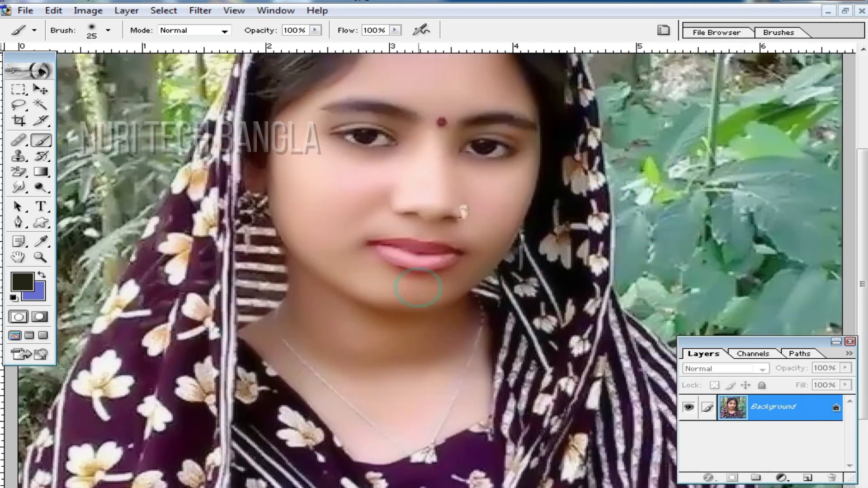
{"action": "key", "text": "ctrl+l"}
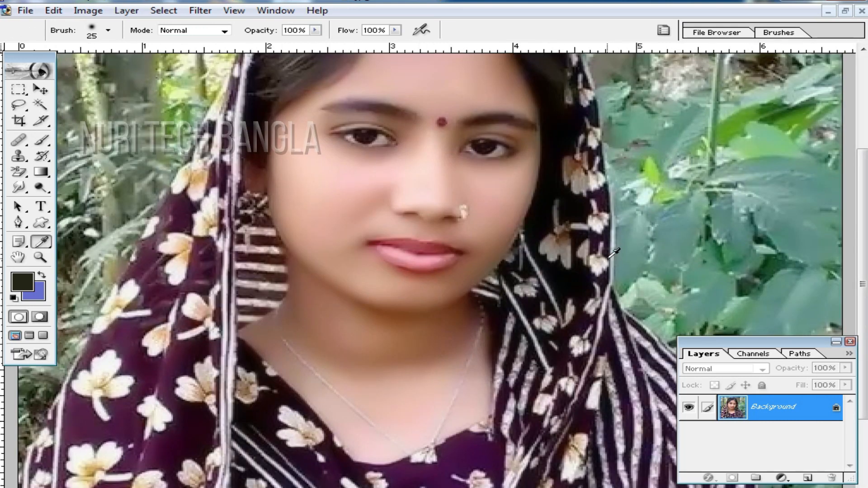
{"action": "left_click_drag", "start_coordinate": [631, 294], "coordinate": [680, 194]}
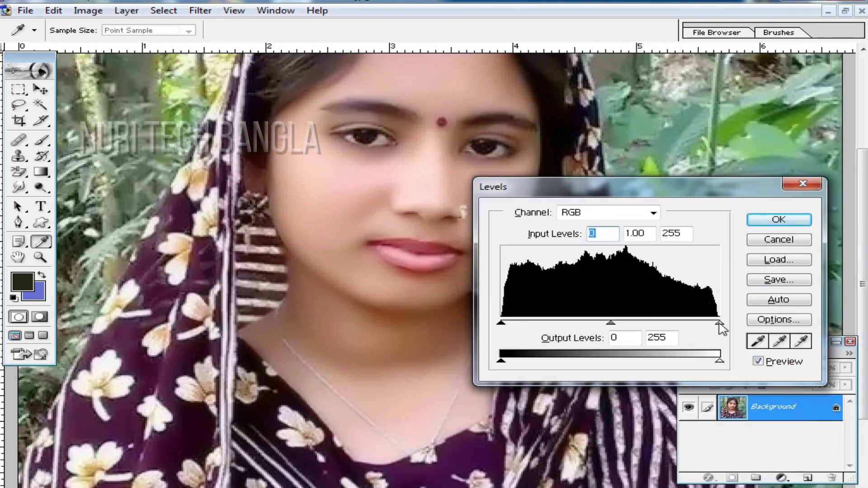
{"action": "left_click_drag", "start_coordinate": [719, 324], "coordinate": [698, 324]}
{"action": "left_click", "coordinate": [778, 219]}
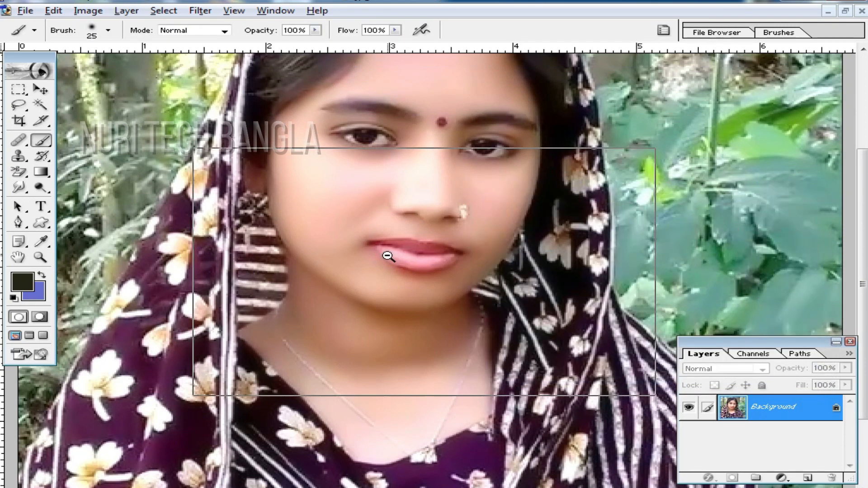
- Apply Selective Color to the Blacks with Black at +83% using the Relative method
{"action": "left_click", "coordinate": [388, 257], "text": "alt"}
{"action": "left_click", "coordinate": [431, 241], "text": "alt"}
{"action": "left_click", "coordinate": [486, 289], "text": "ctrl"}
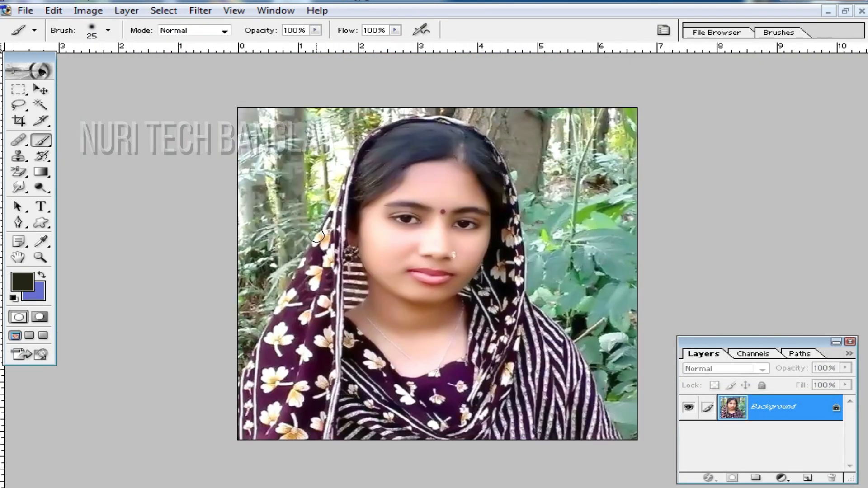
{"action": "left_click", "coordinate": [80, 14]}
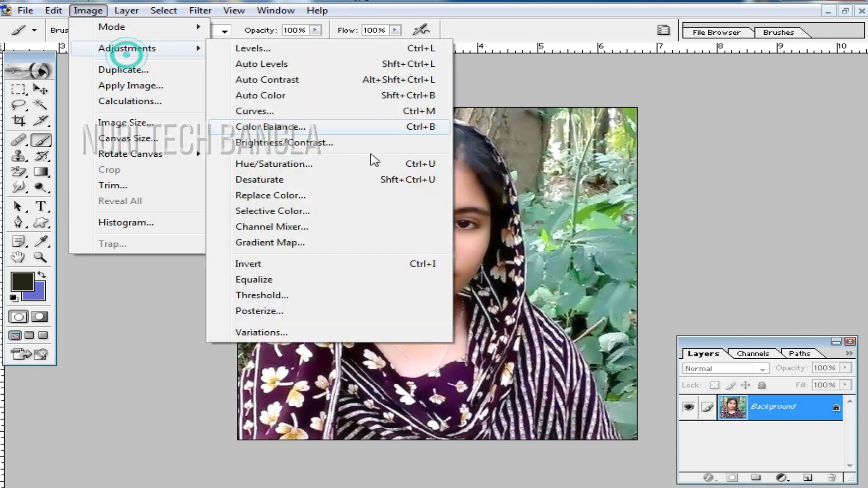
{"action": "left_click", "coordinate": [79, 14]}
{"action": "left_click", "coordinate": [87, 11]}
{"action": "mouse_move", "coordinate": [140, 48]}
{"action": "left_click", "coordinate": [314, 213]}
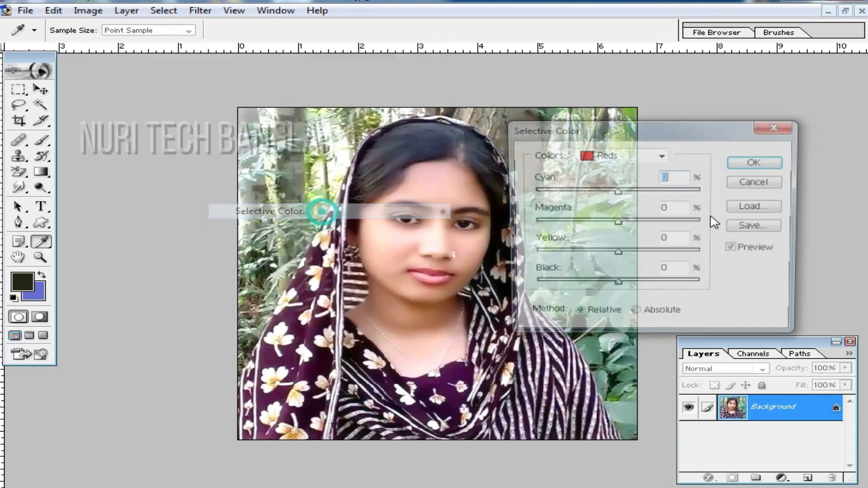
{"action": "left_click", "coordinate": [660, 155]}
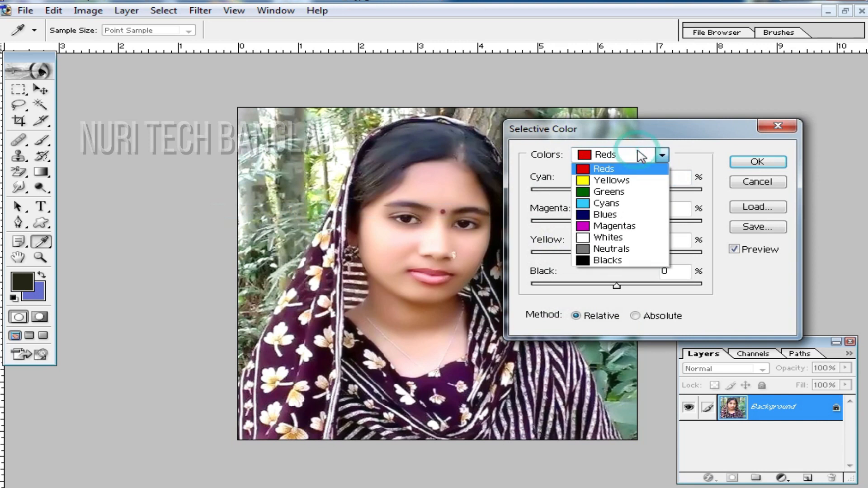
{"action": "left_click", "coordinate": [622, 260]}
{"action": "left_click_drag", "start_coordinate": [616, 286], "coordinate": [690, 284]}
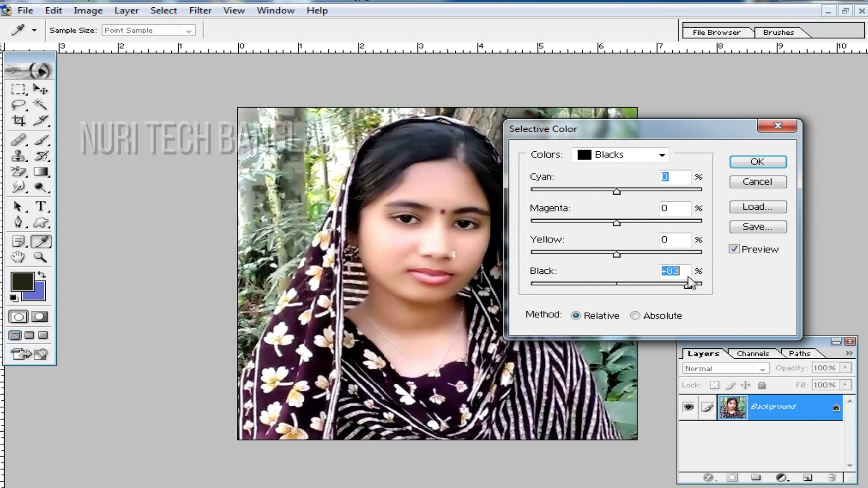
{"action": "left_click", "coordinate": [763, 160]}
- Start a Pen tool path at the photo's left edge and trace the outline up the shoulder and the scarf's left side
{"action": "key", "text": "b"}
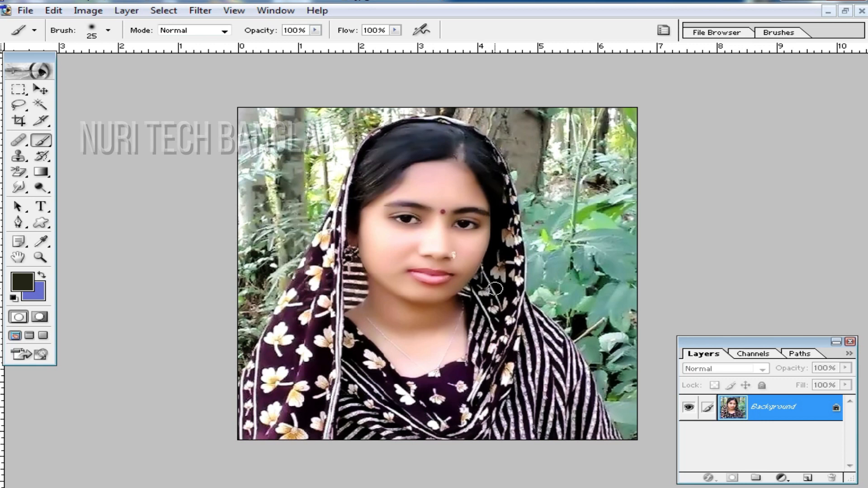
{"action": "key", "text": "p"}
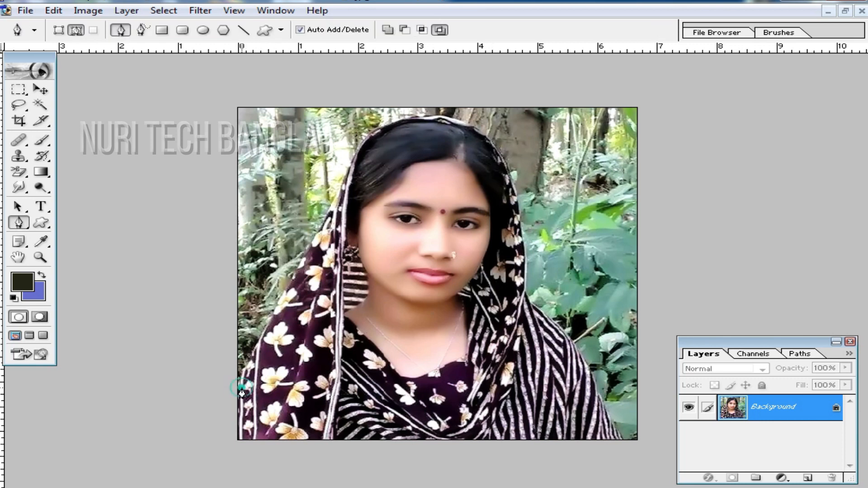
{"action": "left_click", "coordinate": [237, 387]}
{"action": "left_click", "coordinate": [255, 339]}
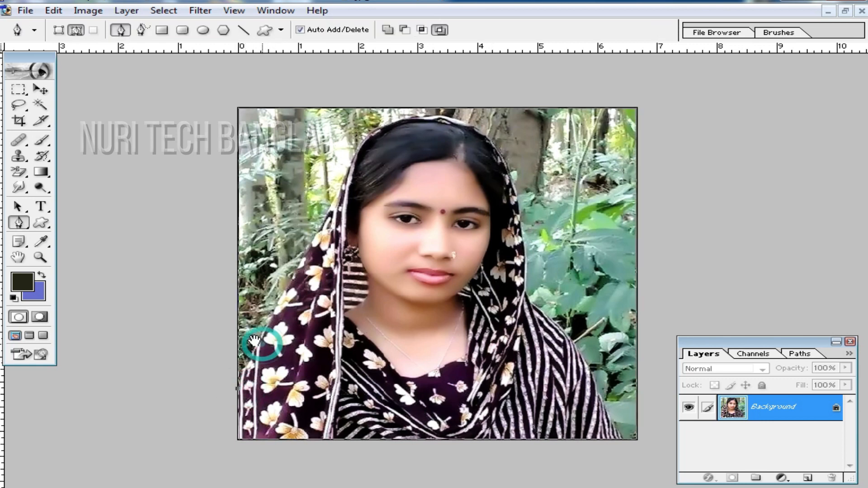
{"action": "left_click_drag", "start_coordinate": [211, 331], "coordinate": [213, 360]}
{"action": "left_click", "coordinate": [271, 322], "text": "ctrl"}
{"action": "left_click_drag", "start_coordinate": [239, 311], "coordinate": [109, 369]}
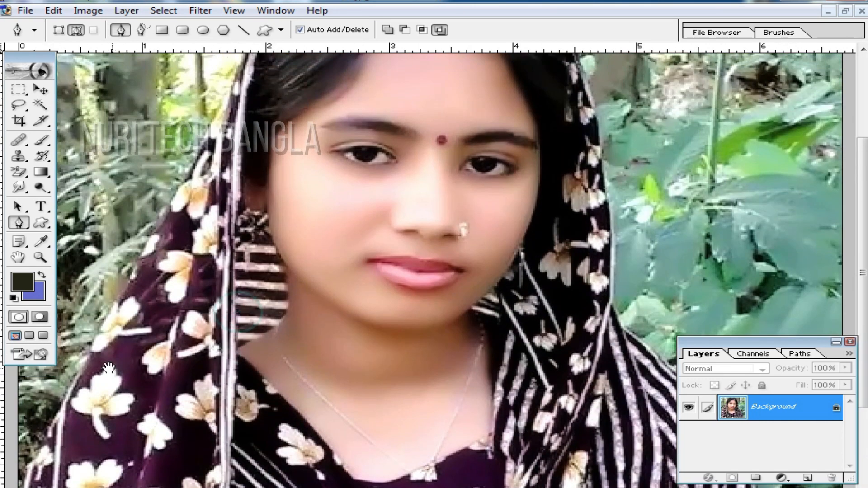
{"action": "scroll", "coordinate": [228, 275], "scroll_direction": "up", "scroll_amount": 5}
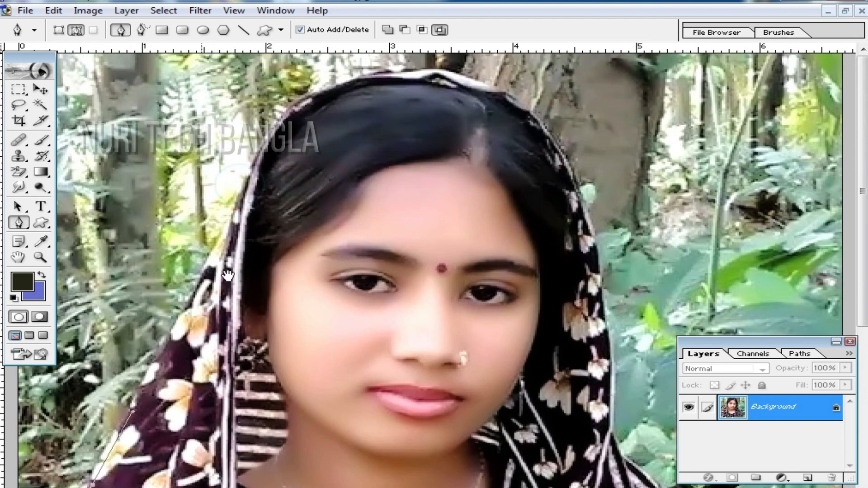
{"action": "left_click", "coordinate": [226, 226]}
- Continue the path over the top of the scarf and down its right side to the shoulder
{"action": "left_click", "coordinate": [315, 94]}
{"action": "left_click_drag", "start_coordinate": [339, 84], "coordinate": [368, 73]}
{"action": "left_click_drag", "start_coordinate": [459, 77], "coordinate": [492, 85]}
{"action": "left_click_drag", "start_coordinate": [558, 142], "coordinate": [575, 175]}
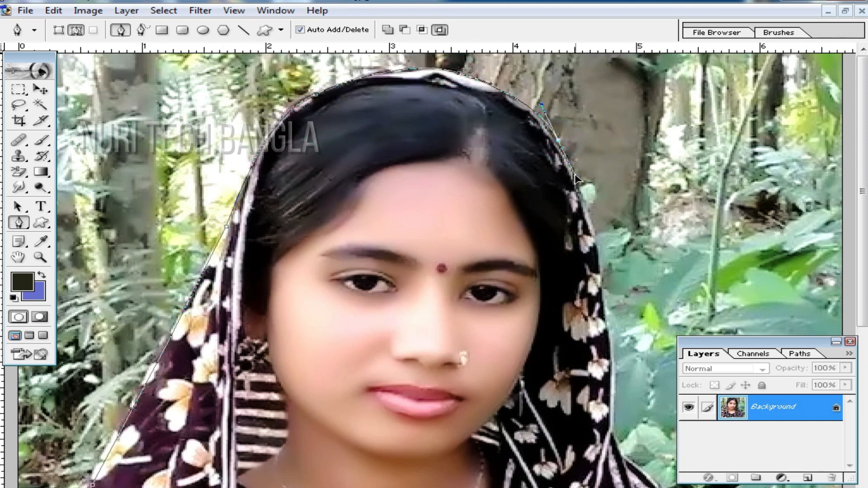
{"action": "scroll", "coordinate": [576, 180], "scroll_direction": "down", "scroll_amount": 7}
{"action": "left_click_drag", "start_coordinate": [606, 207], "coordinate": [608, 274]}
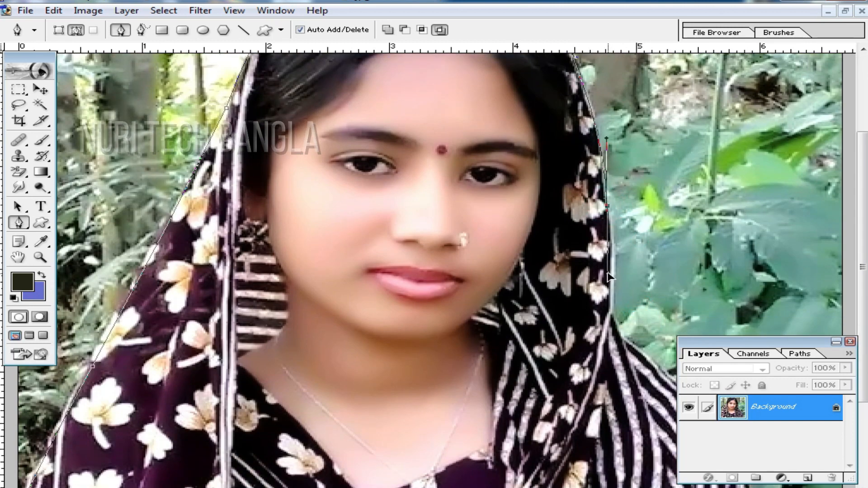
{"action": "left_click", "coordinate": [611, 321]}
{"action": "left_click", "coordinate": [626, 341]}
- Trace the right shoulder to the photo's lower edge and close the path with a loop around the outside of the canvas
{"action": "key", "text": "ctrl+minus"}
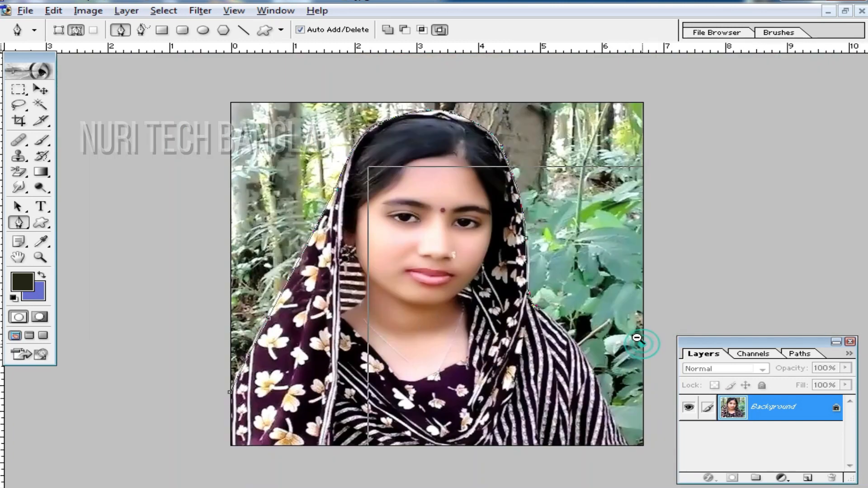
{"action": "key", "text": "ctrl+minus"}
{"action": "left_click_drag", "start_coordinate": [540, 339], "coordinate": [547, 356]}
{"action": "left_click", "coordinate": [568, 397]}
{"action": "left_click_drag", "start_coordinate": [645, 347], "coordinate": [658, 315]}
{"action": "left_click_drag", "start_coordinate": [668, 242], "coordinate": [672, 196]}
{"action": "left_click_drag", "start_coordinate": [627, 152], "coordinate": [550, 124]}
{"action": "left_click_drag", "start_coordinate": [479, 116], "coordinate": [406, 115]}
{"action": "left_click_drag", "start_coordinate": [319, 117], "coordinate": [244, 136]}
{"action": "left_click_drag", "start_coordinate": [174, 219], "coordinate": [167, 308]}
{"action": "left_click_drag", "start_coordinate": [173, 391], "coordinate": [244, 447]}
{"action": "left_click", "coordinate": [299, 357]}
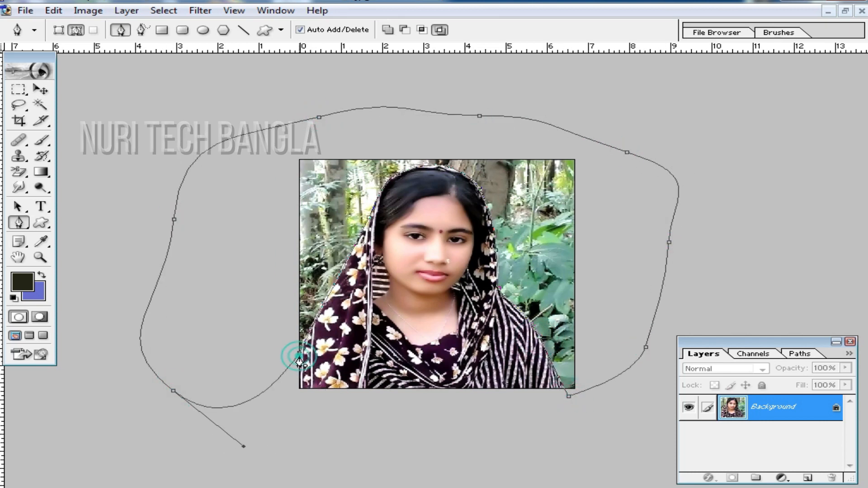
- Make a new anti-aliased selection from the path with a feather radius of 1.5 pixels
{"action": "right_click", "coordinate": [337, 197]}
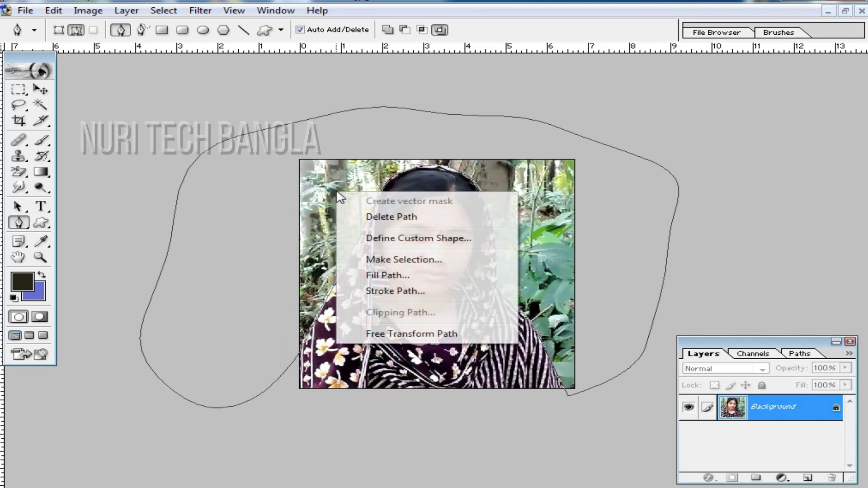
{"action": "left_click", "coordinate": [421, 258]}
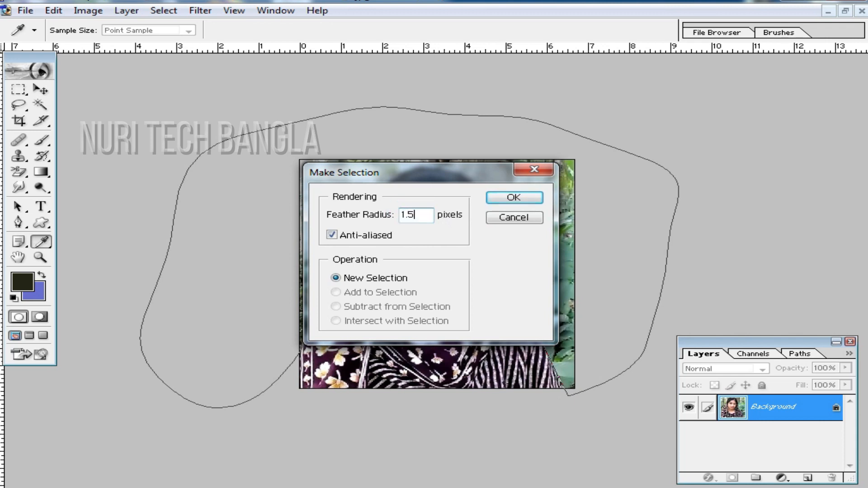
{"action": "left_click", "coordinate": [514, 198]}
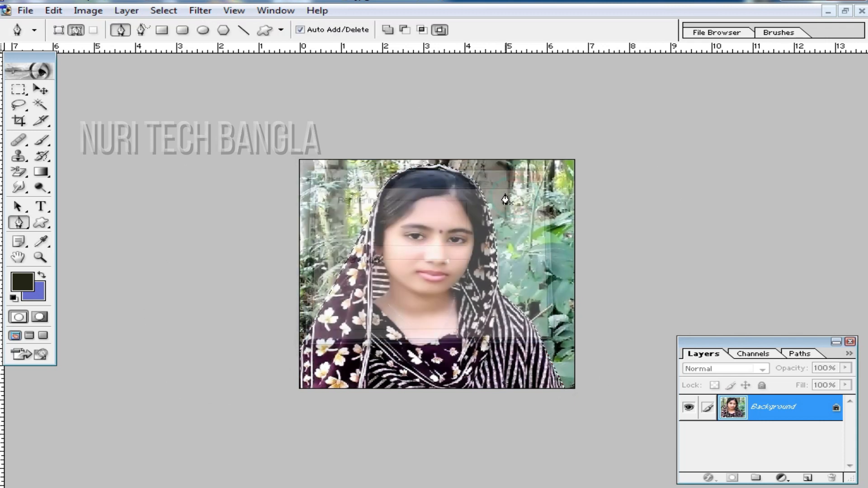
- Delete the selected forest scenery to the blue background color and deselect
{"action": "key", "text": "ctrl+plus"}
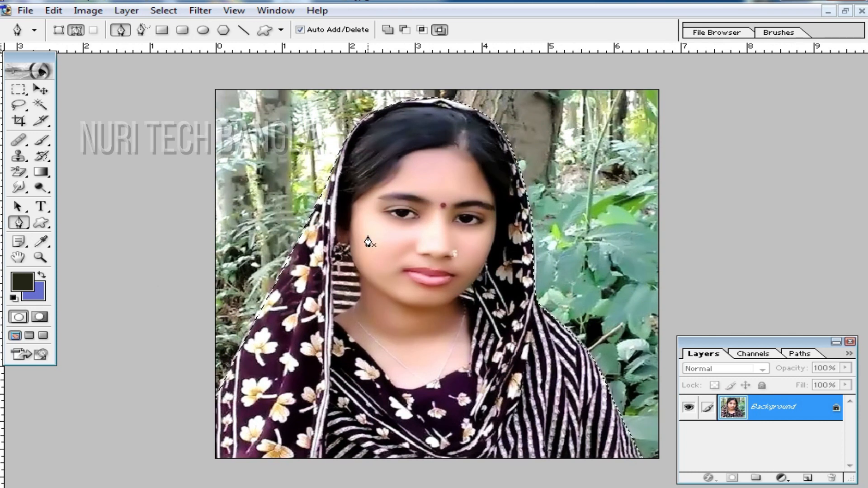
{"action": "key", "text": "Delete"}
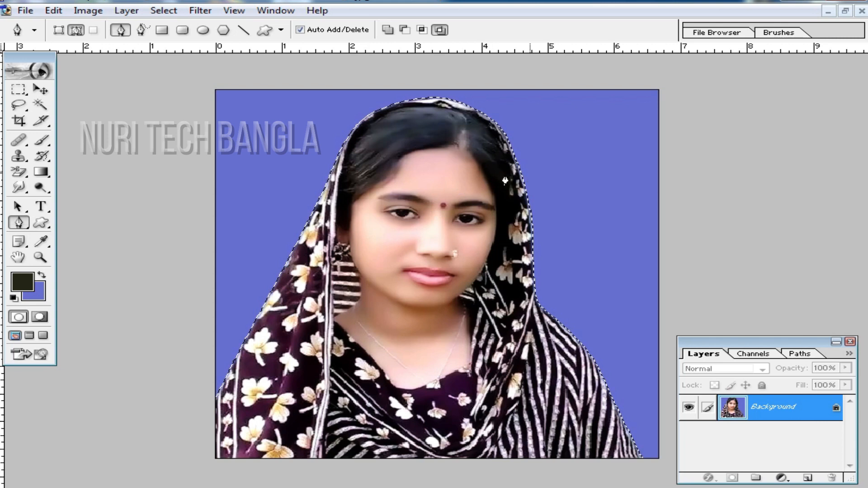
{"action": "left_click", "coordinate": [18, 89]}
{"action": "left_click", "coordinate": [94, 86]}
- Examine the cutout edges and the retouched face against the blue background
{"action": "scroll", "coordinate": [485, 261], "scroll_direction": "up", "scroll_amount": 2}
{"action": "scroll", "coordinate": [473, 279], "scroll_direction": "down", "scroll_amount": 7}
{"action": "scroll", "coordinate": [459, 305], "scroll_direction": "up", "scroll_amount": 4}
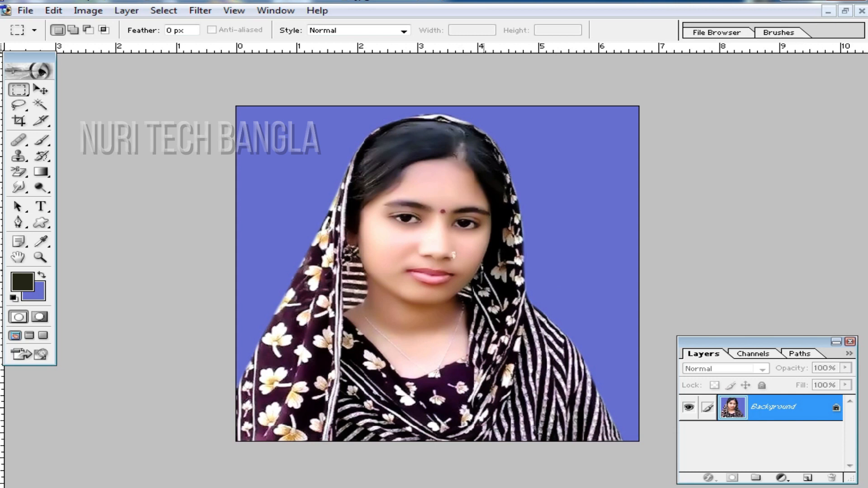
{"action": "scroll", "coordinate": [482, 268], "scroll_direction": "up", "scroll_amount": 1}
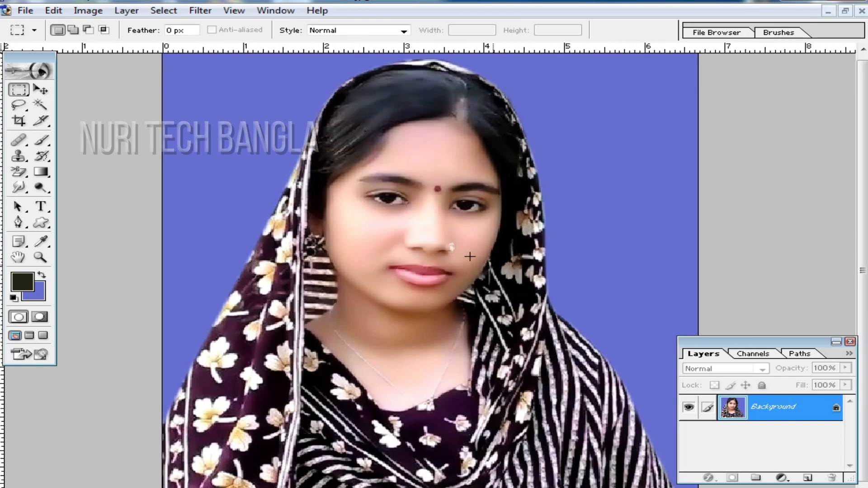
{"action": "left_click", "coordinate": [429, 243]}
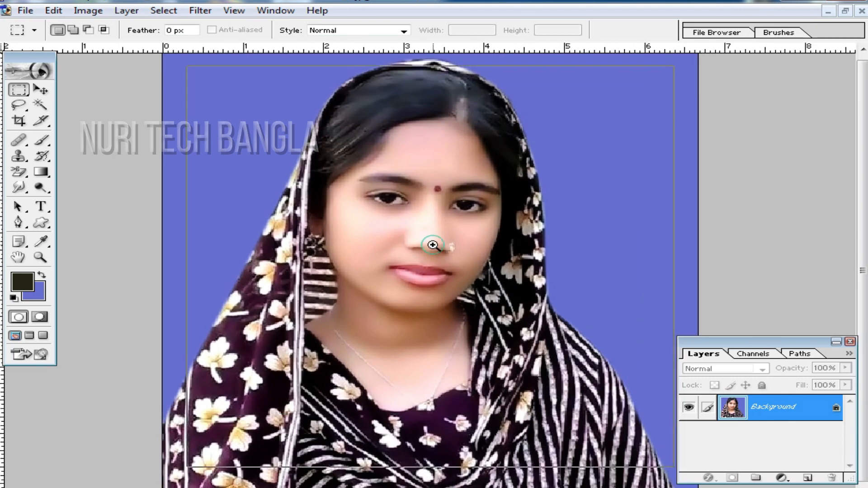
{"action": "left_click", "coordinate": [439, 242]}
{"action": "left_click", "coordinate": [440, 241], "text": "alt"}
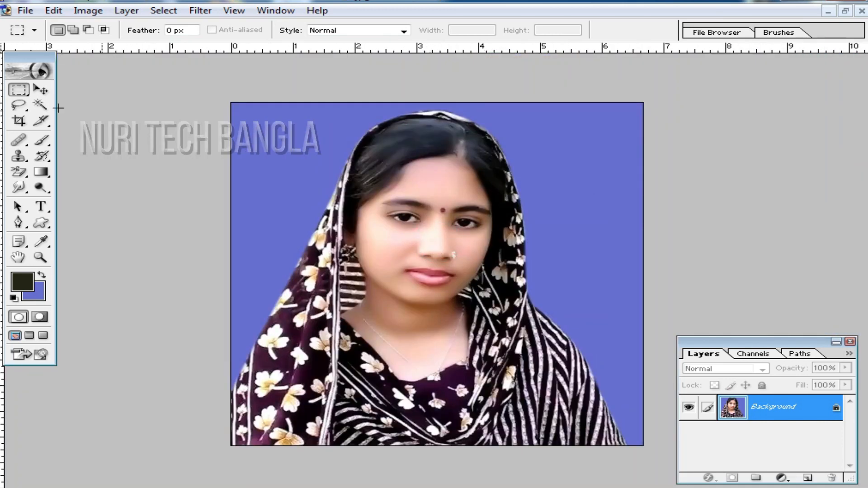
{"action": "left_click", "coordinate": [19, 120]}
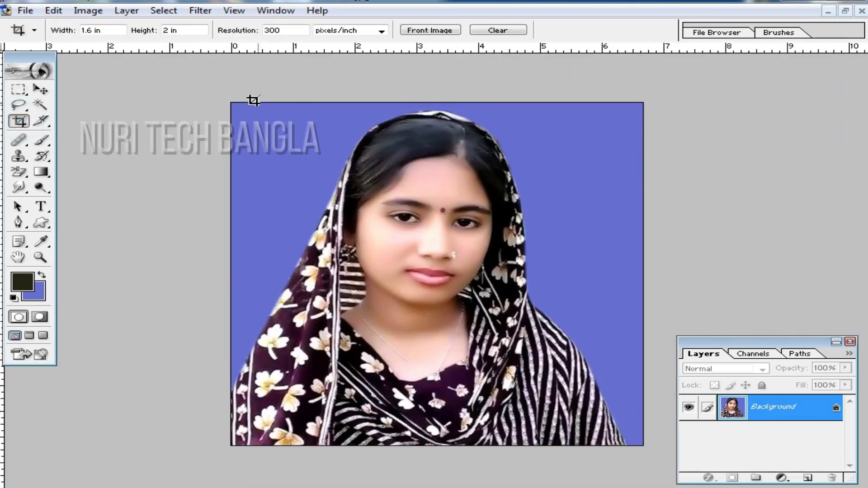
{"action": "scroll", "coordinate": [450, 243], "scroll_direction": "down", "scroll_amount": 2}
{"action": "scroll", "coordinate": [459, 245], "scroll_direction": "down", "scroll_amount": 2}
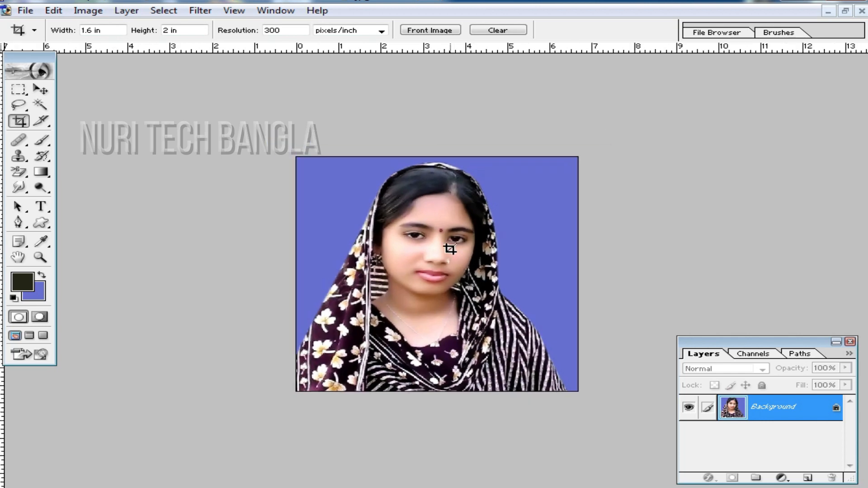
- Save the retouched portrait as a new JPEG file named ytrt in New folder (3), at maximum quality 12 in progressive format with 3 scans
{"action": "key", "text": "ctrl+shift+s"}
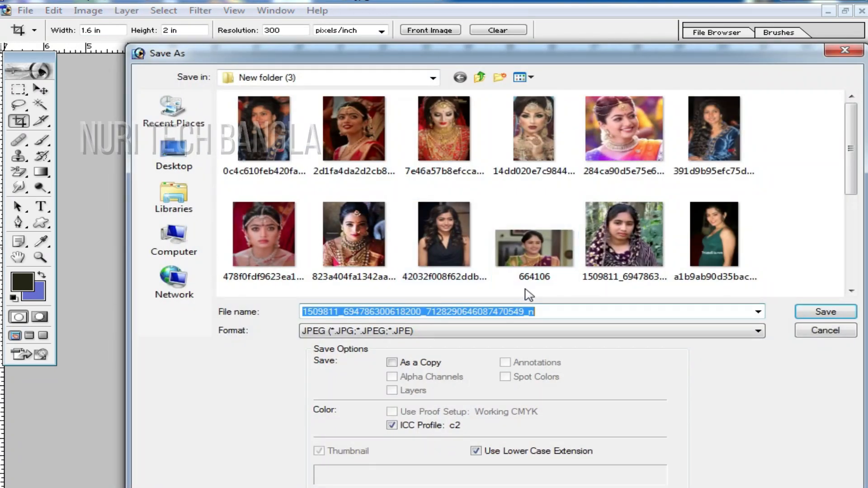
{"action": "type", "text": "ytrt"}
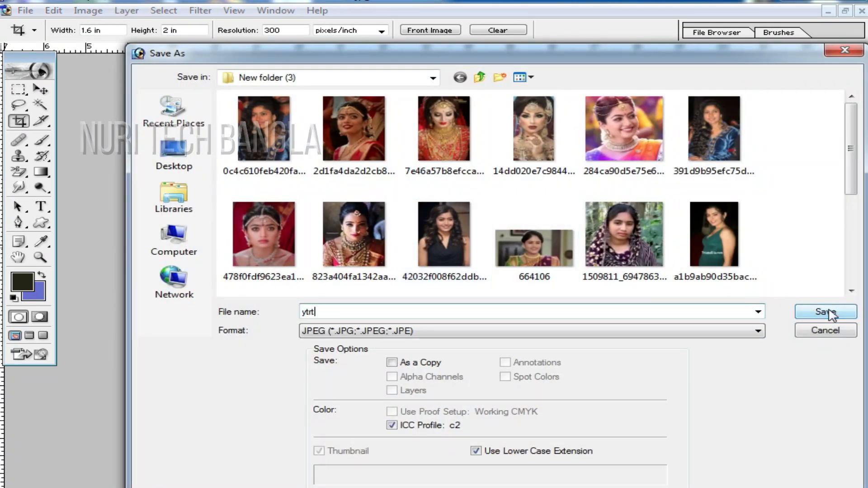
{"action": "left_click", "coordinate": [829, 311]}
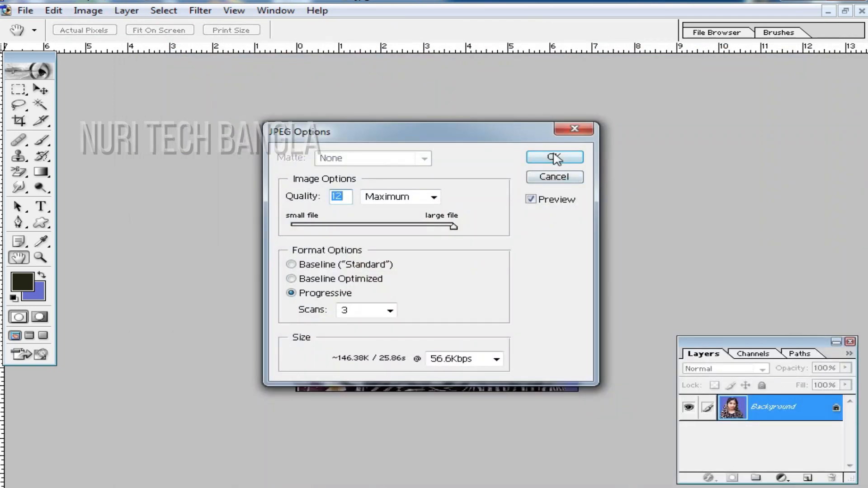
{"action": "left_click", "coordinate": [555, 158]}
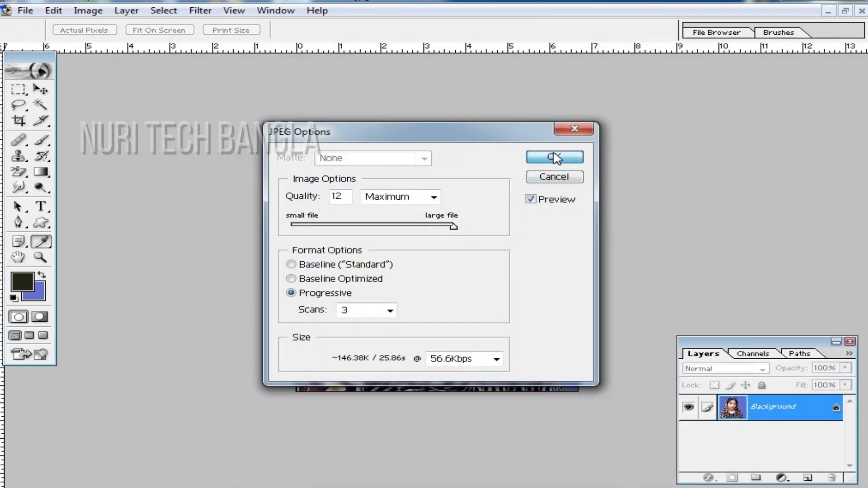